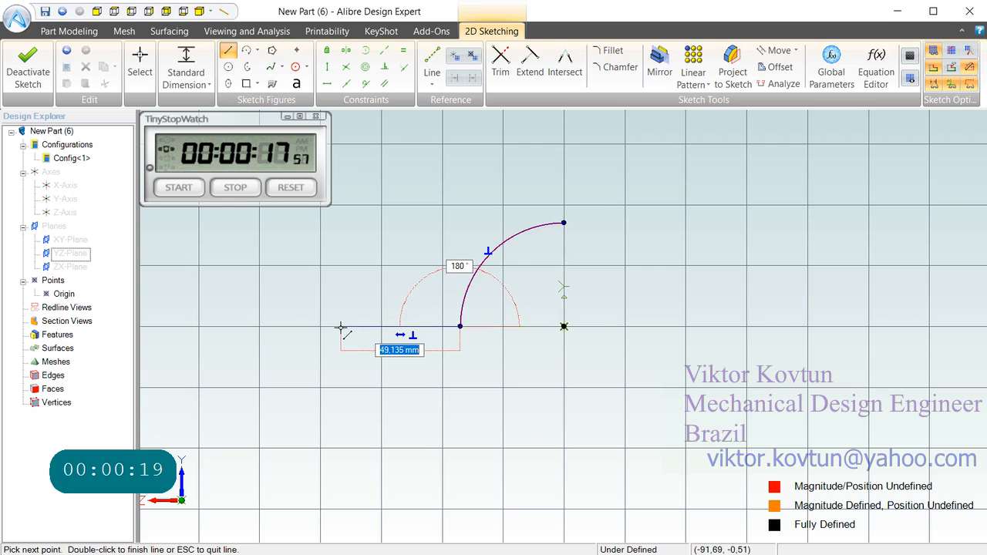
# - Close the quarter-arc profile with an outward horizontal line about 49 mm long, a 15 mm downward line, a base line and a vertical line
pyautogui.click(340, 327)
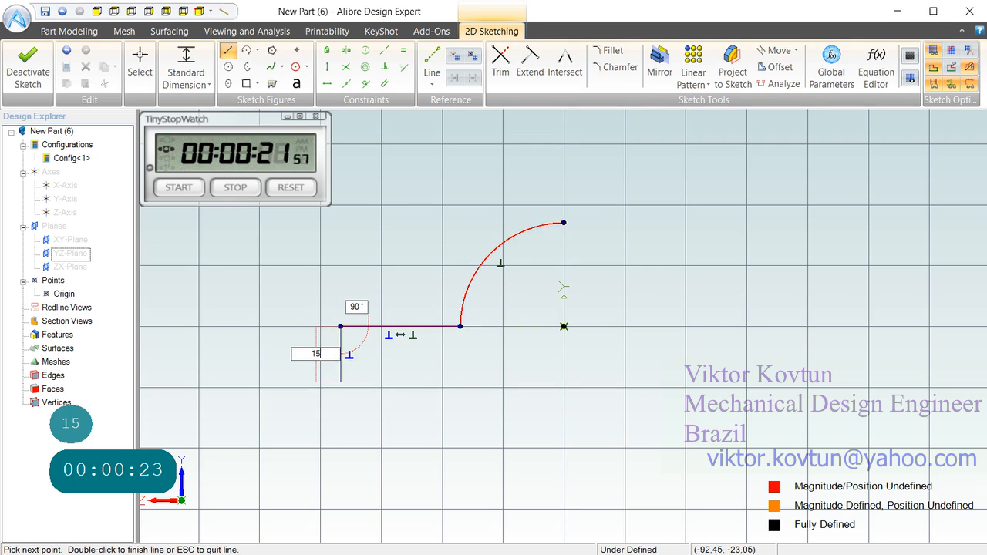
pyautogui.press('Return')
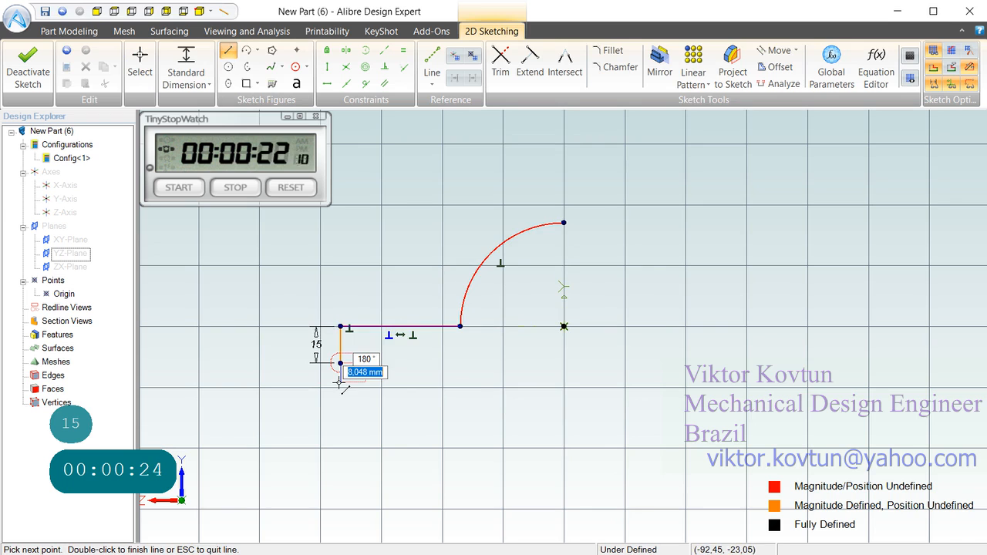
pyautogui.click(564, 363)
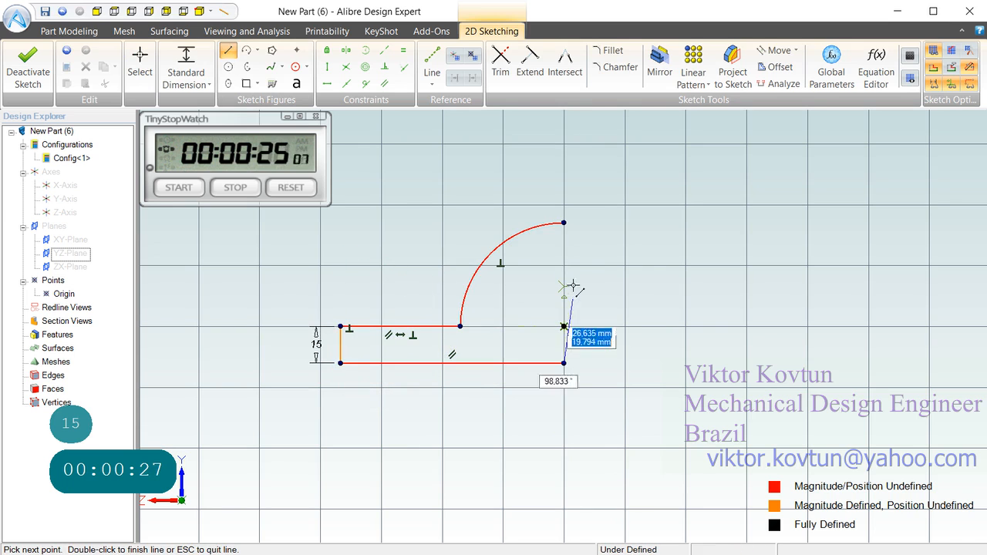
pyautogui.click(564, 224)
pyautogui.press('Escape')
# - Dimension the profile's base line to 60 mm and the arc's radius to 35 mm
pyautogui.click(388, 364)
pyautogui.click(439, 400)
pyautogui.write('60')
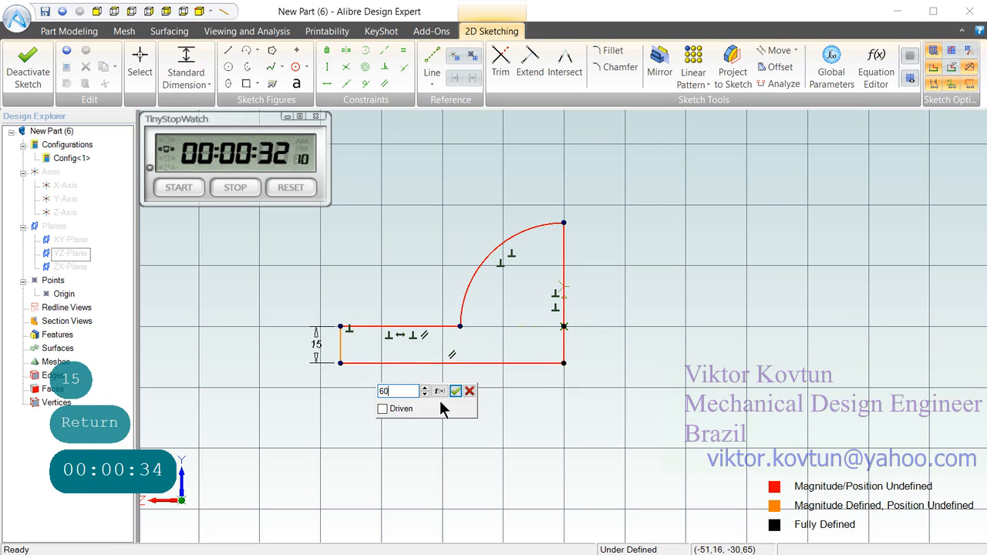
pyautogui.press('Return')
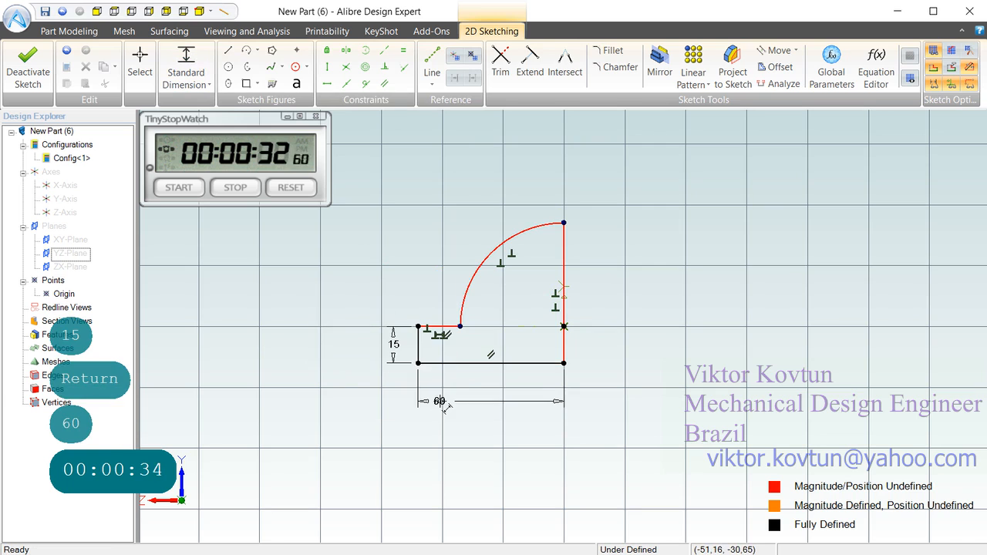
pyautogui.click(460, 305)
pyautogui.click(393, 269)
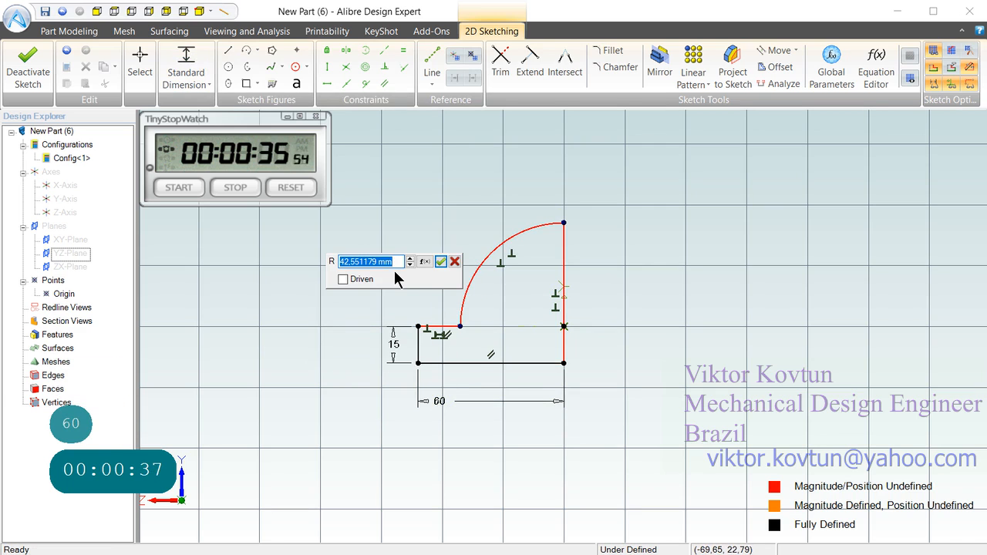
pyautogui.write('35')
pyautogui.click(440, 261)
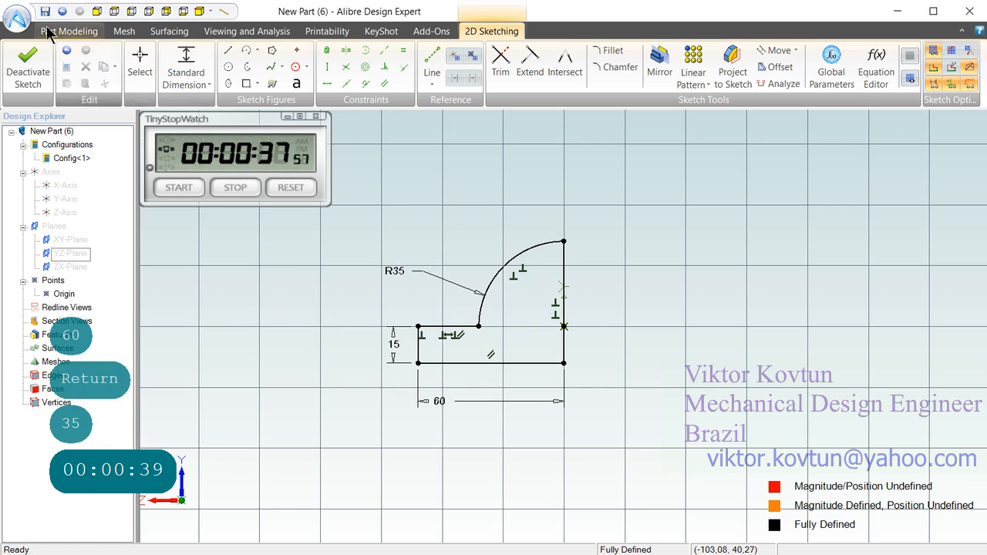
# - Finish the sketch and extrude the profile as a Mid Plane boss with a depth of 80 mm
pyautogui.click(8, 73)
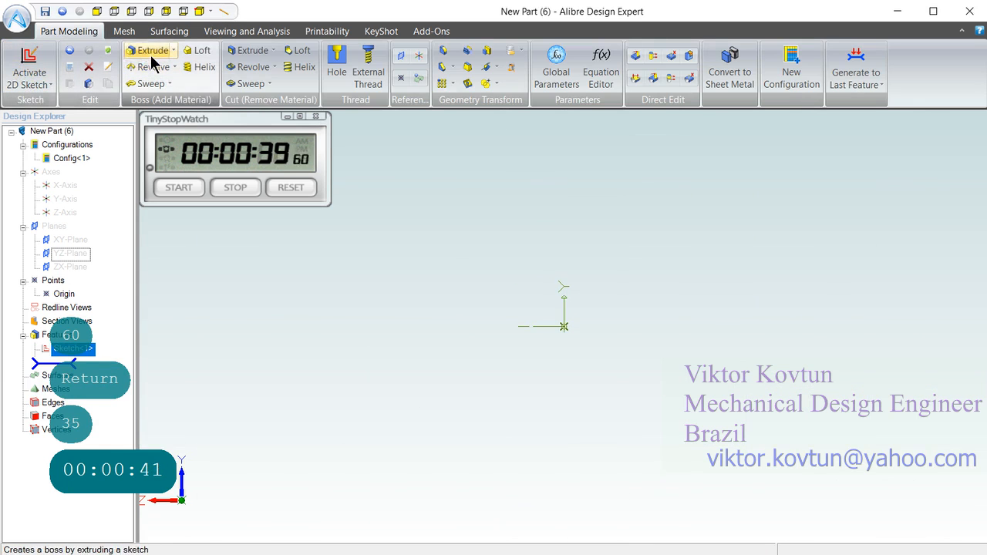
pyautogui.click(181, 52)
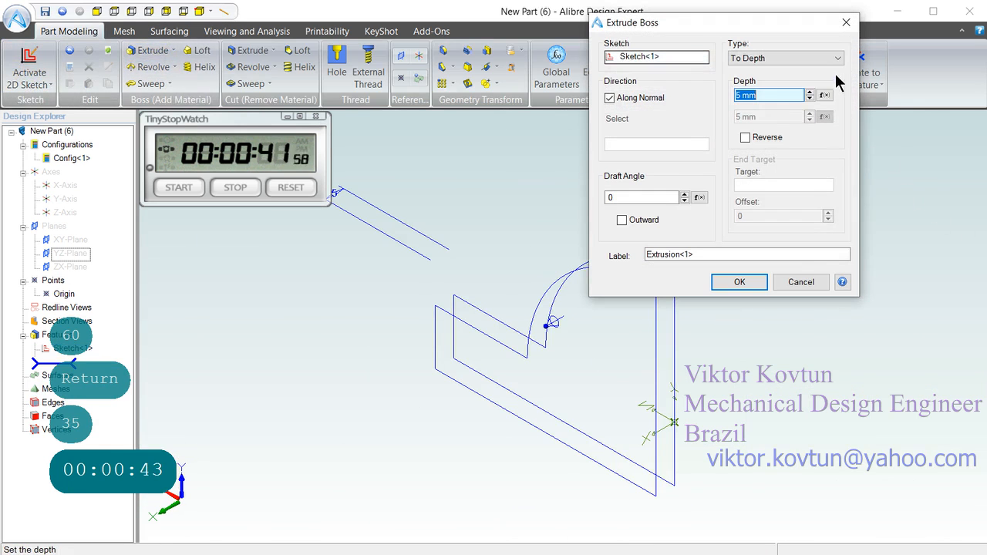
pyautogui.click(837, 58)
pyautogui.click(792, 80)
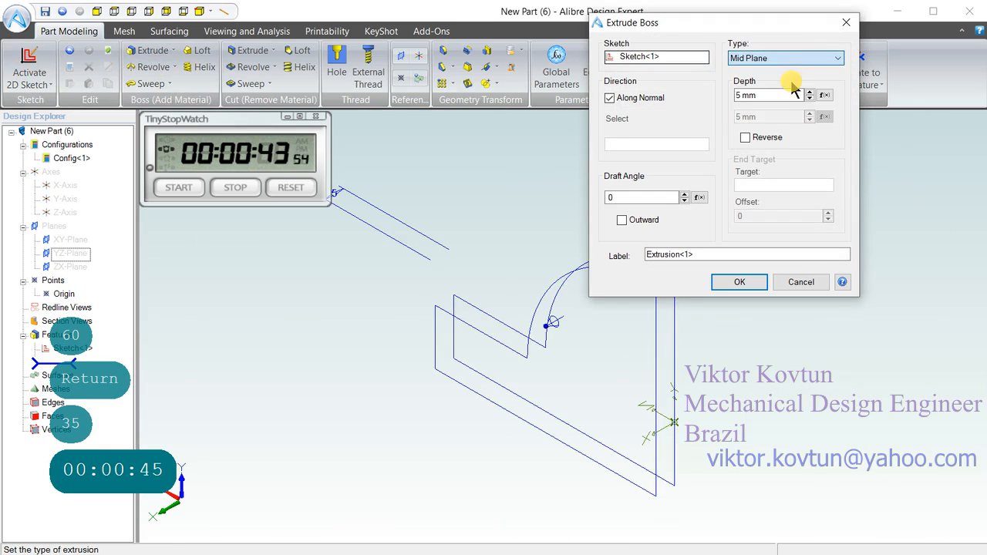
pyautogui.write('80')
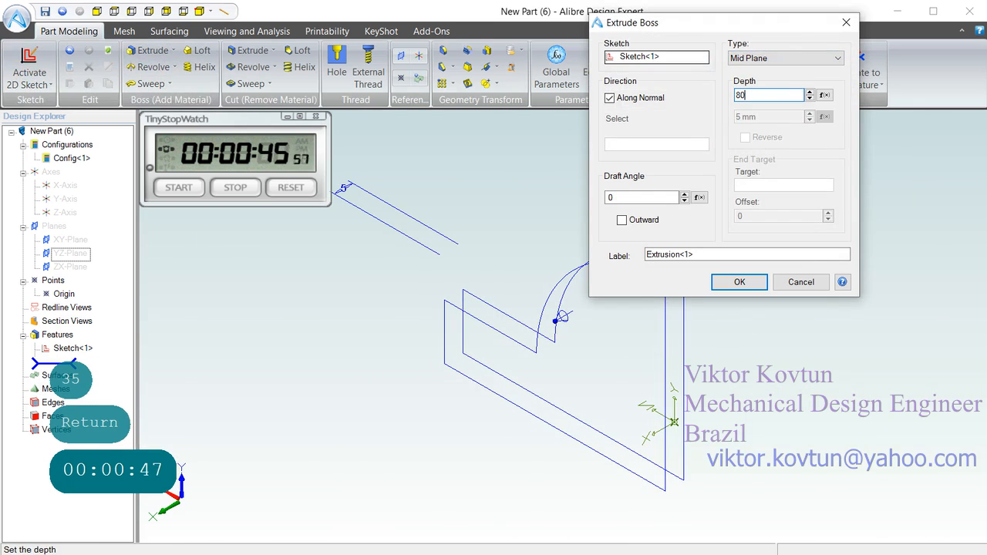
pyautogui.click(739, 281)
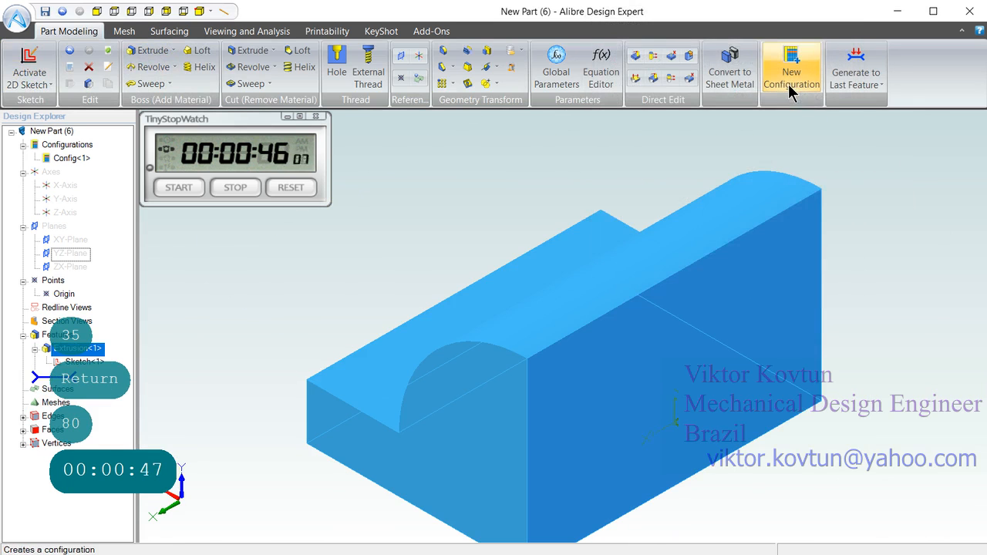
# - Sketch on the flange's upper face and place an obround shape 50 mm along X by 10 mm along Y
pyautogui.click(544, 284)
pyautogui.click(30, 61)
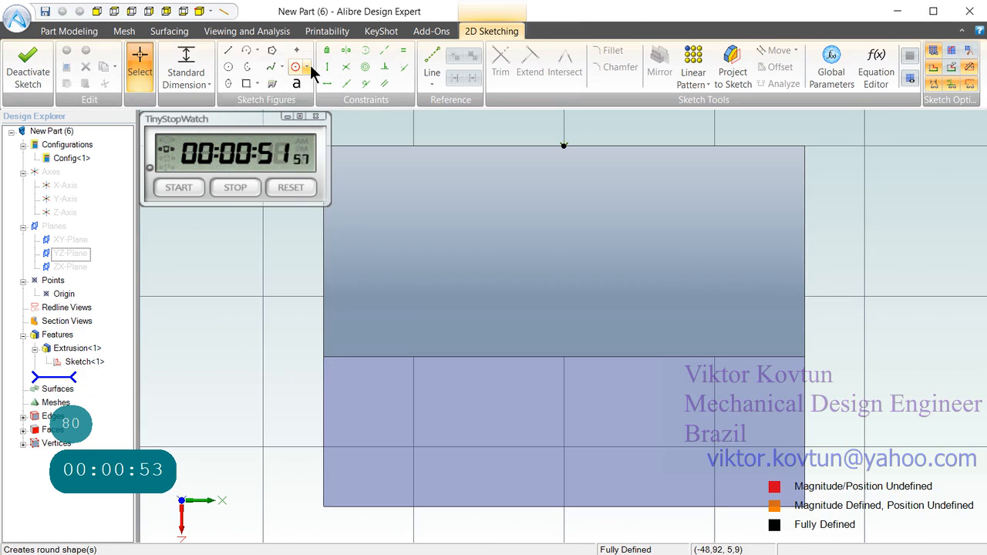
pyautogui.click(305, 67)
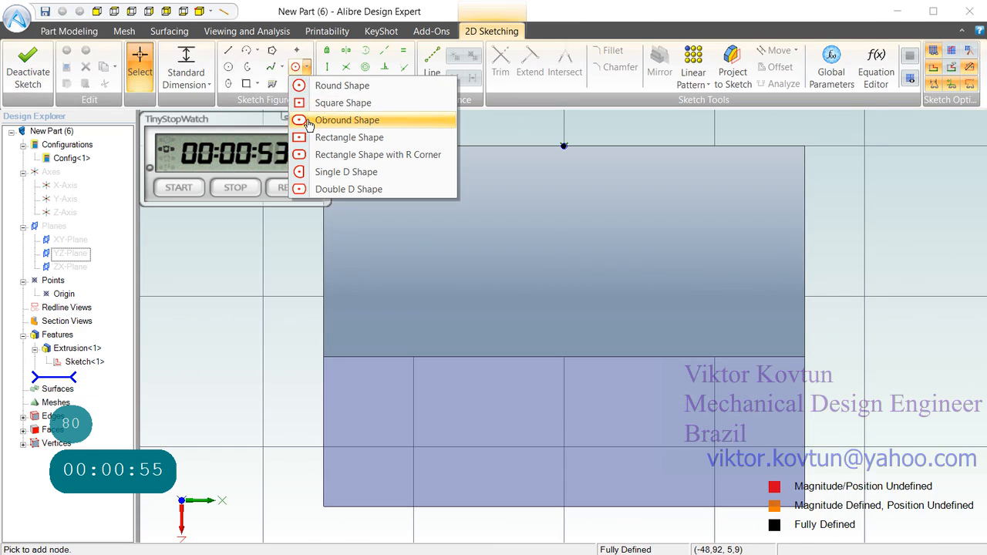
pyautogui.click(328, 121)
pyautogui.moveTo(807, 74); pyautogui.dragTo(705, 70)
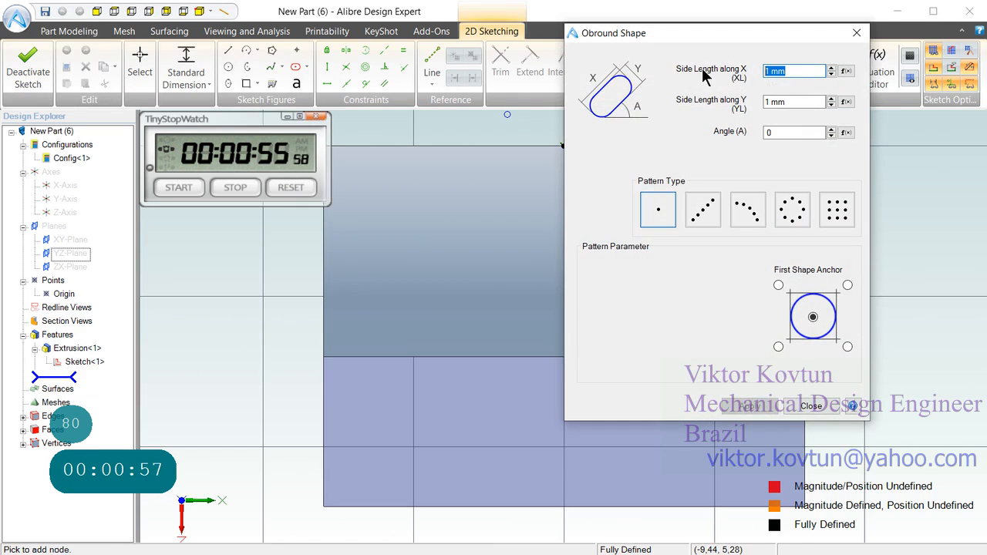
pyautogui.write('50')
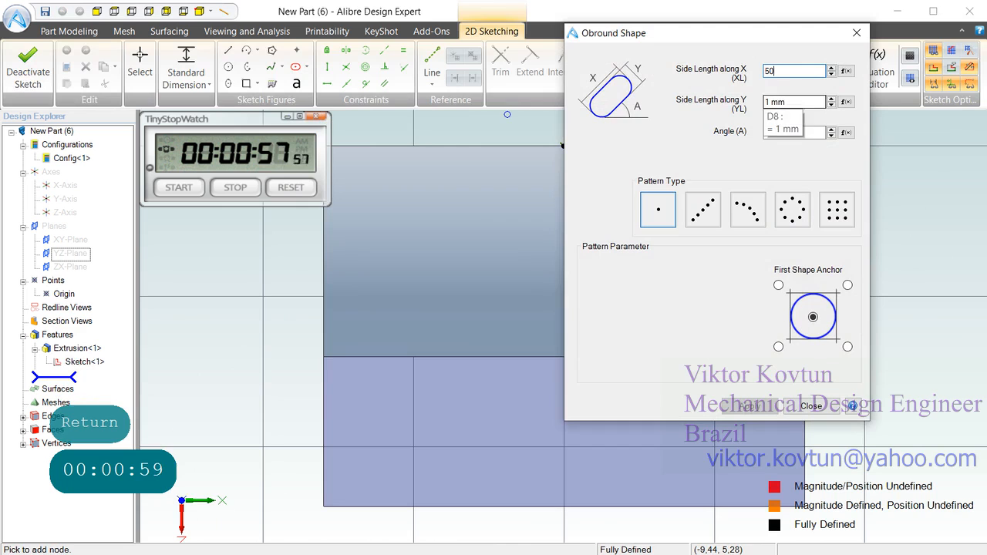
pyautogui.moveTo(793, 101); pyautogui.dragTo(737, 97)
pyautogui.write('1')
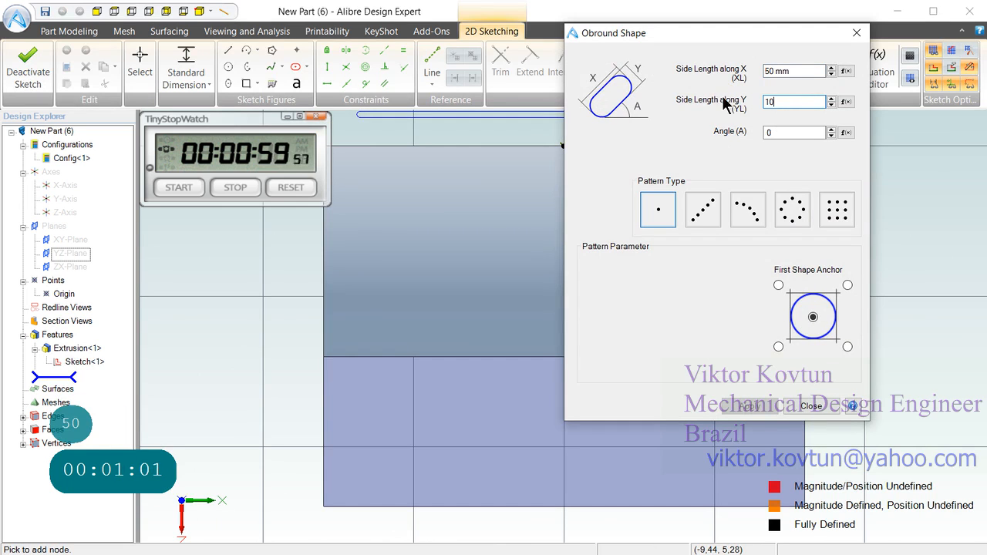
pyautogui.write('0')
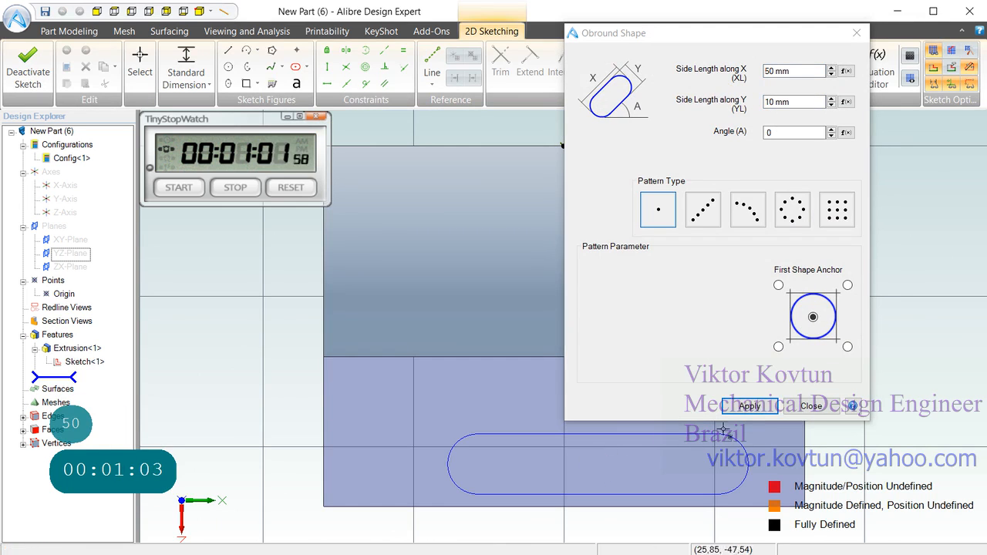
pyautogui.click(746, 406)
pyautogui.click(800, 407)
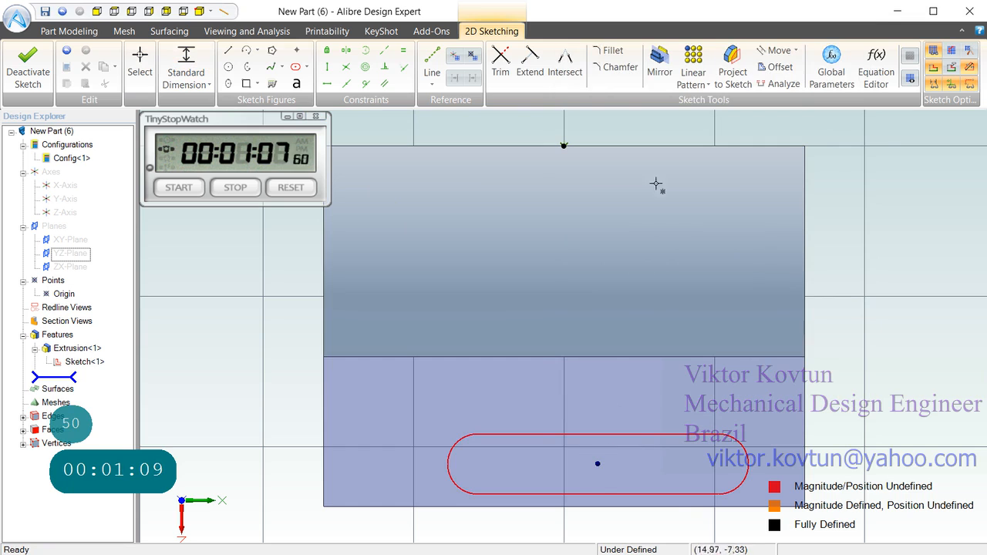
# - Dimension the obround's centre 47 mm from the body's straight edge through the origin and make it coincident with the Z-Axis
pyautogui.click(657, 147)
pyautogui.click(888, 291)
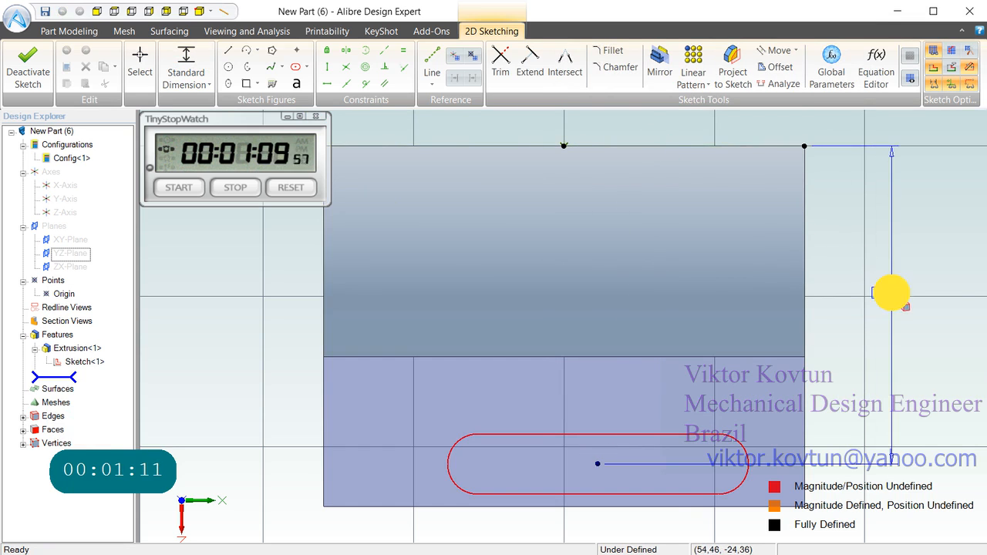
pyautogui.write('47')
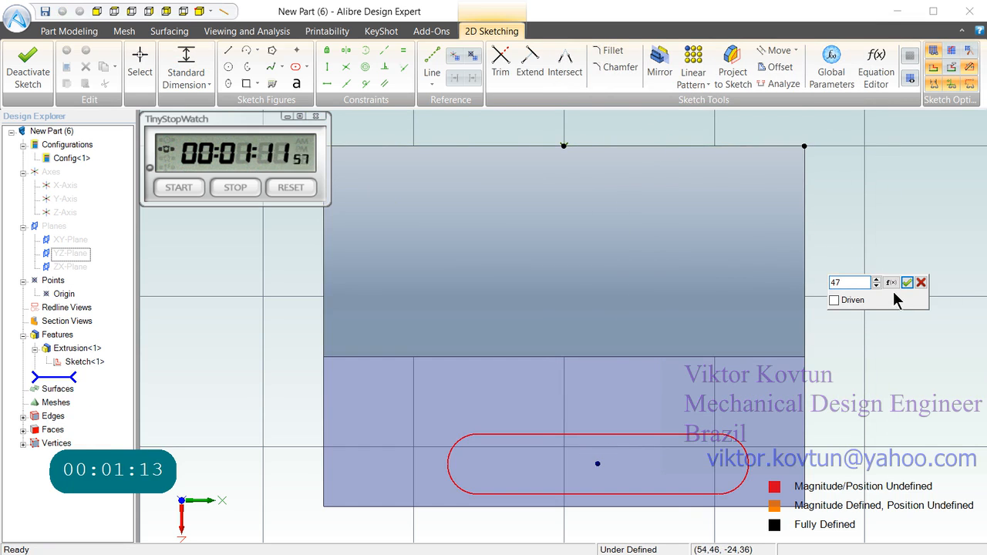
pyautogui.click(907, 284)
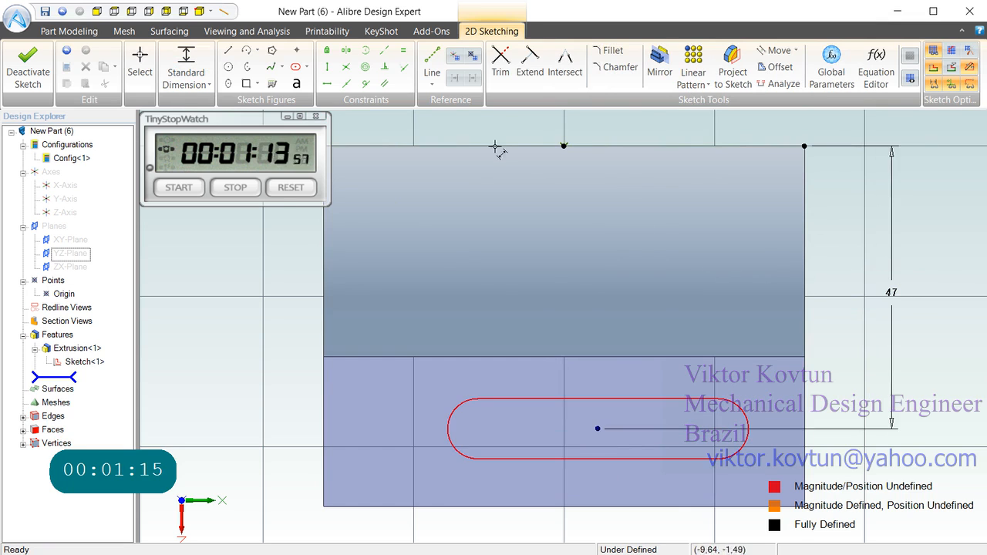
pyautogui.click(402, 67)
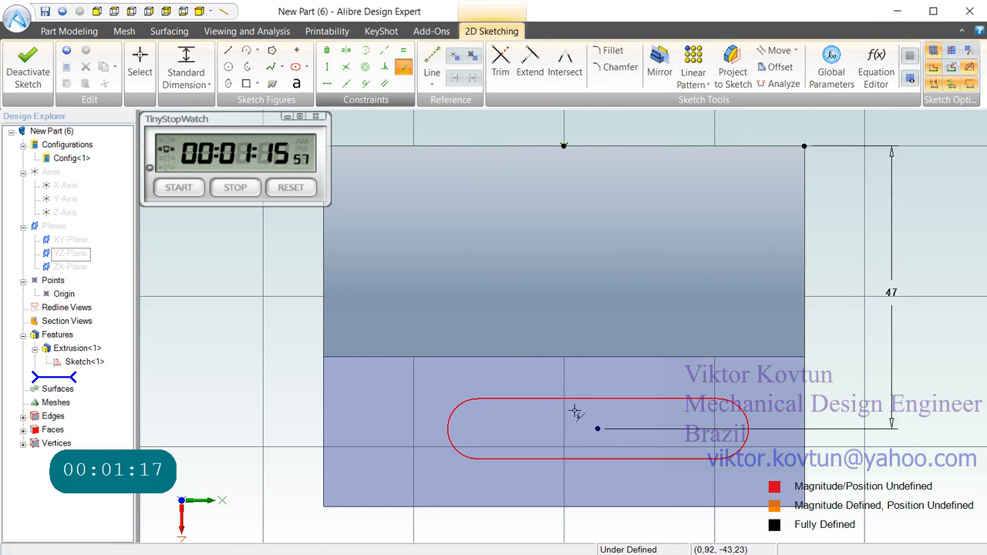
pyautogui.click(598, 429)
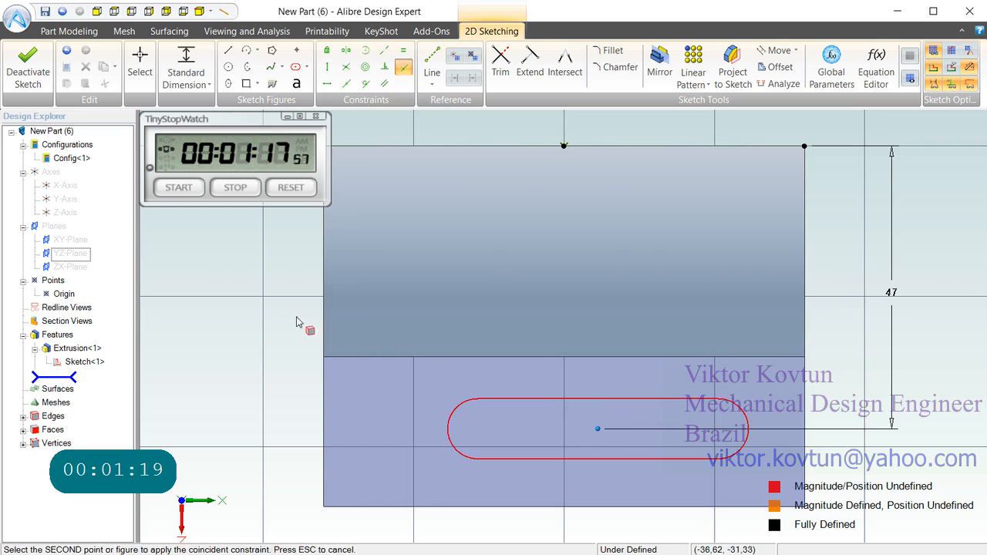
pyautogui.click(65, 212)
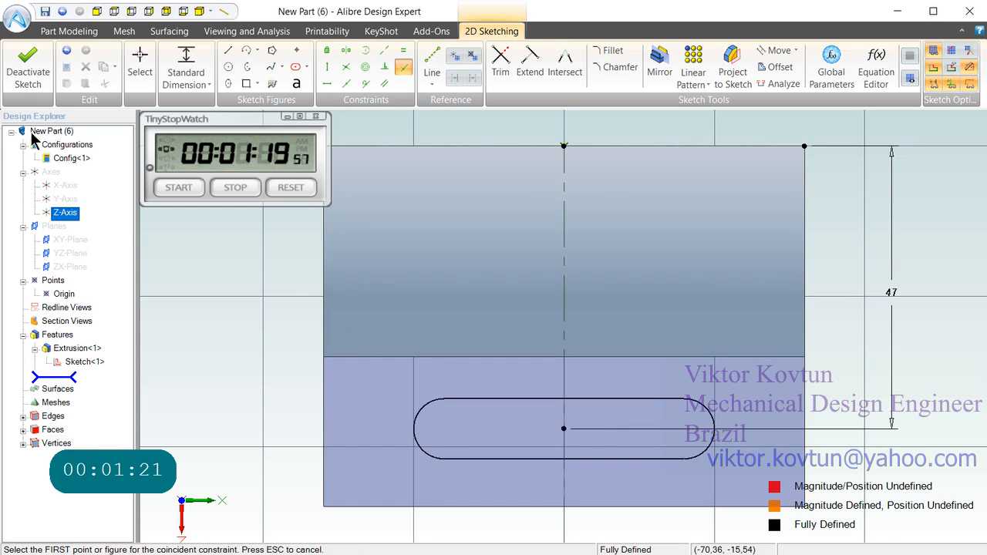
# - Finish the sketch and extrude-cut the obround slot completely through the flange
pyautogui.click(28, 65)
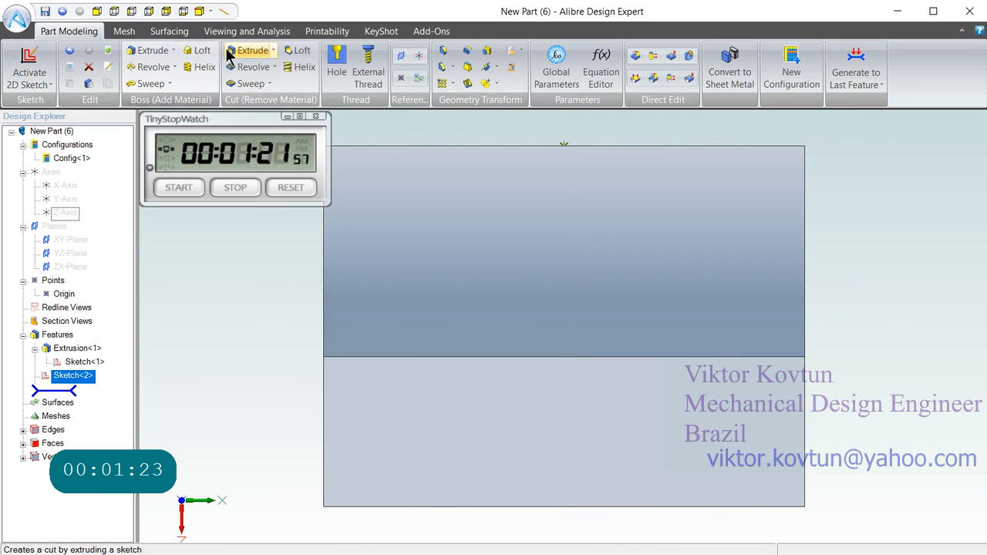
pyautogui.click(229, 52)
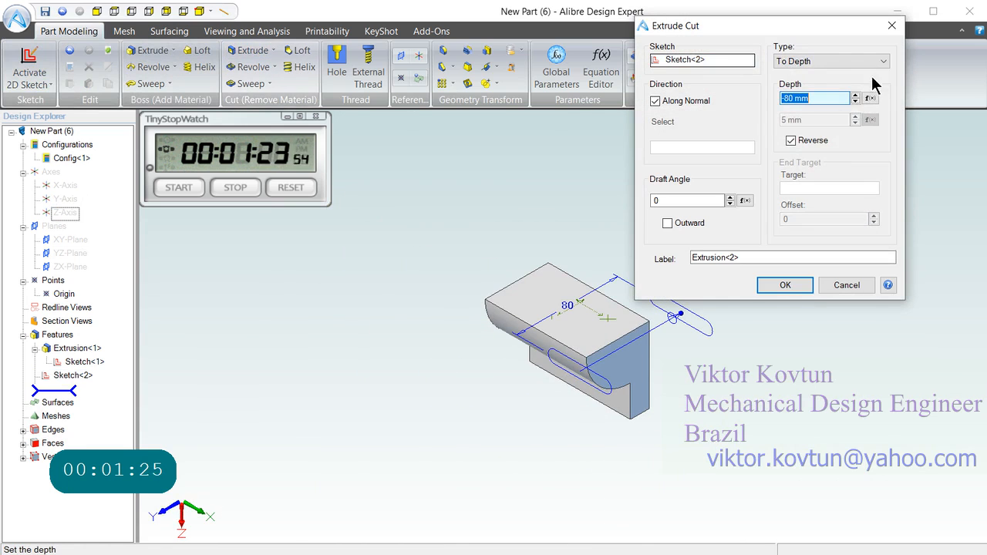
pyautogui.click(883, 61)
pyautogui.click(821, 114)
pyautogui.click(785, 285)
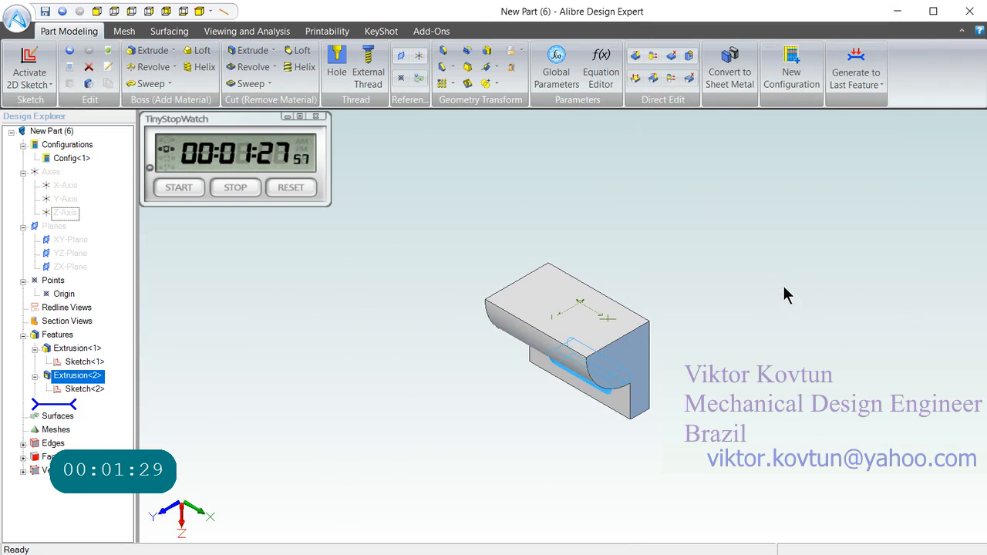
# - Mirror both the boss extrusion and the slot cut about the body's large flat face through the origin
pyautogui.click(444, 51)
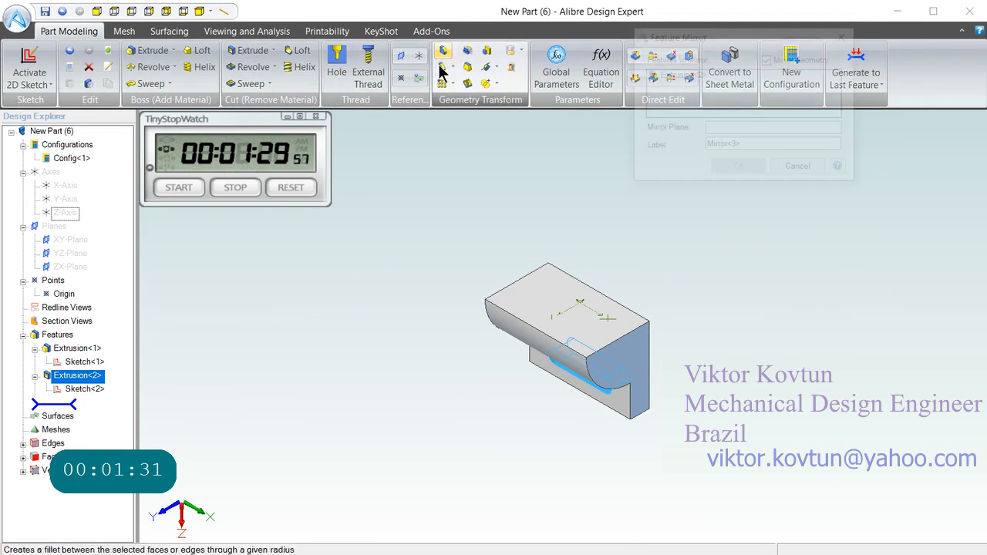
pyautogui.click(77, 347)
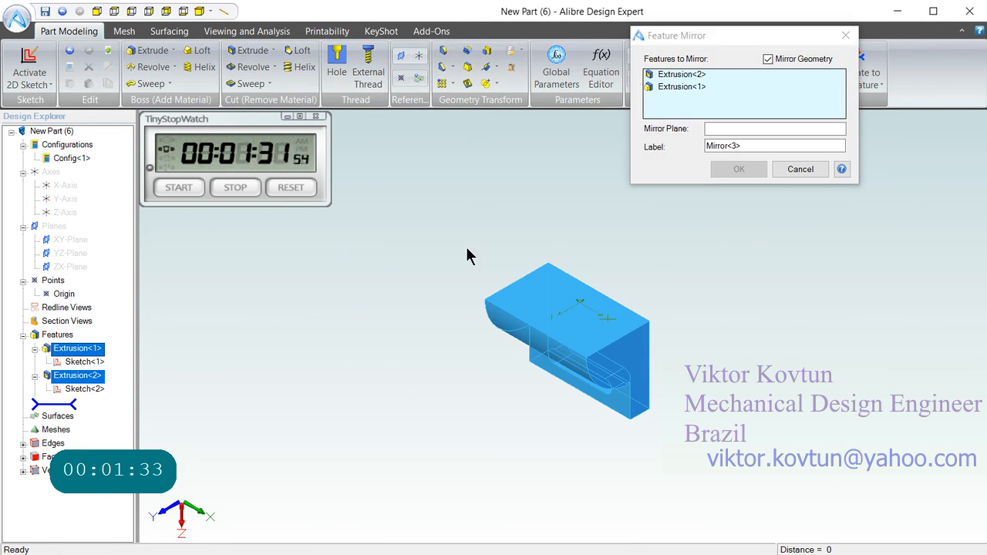
pyautogui.click(726, 131)
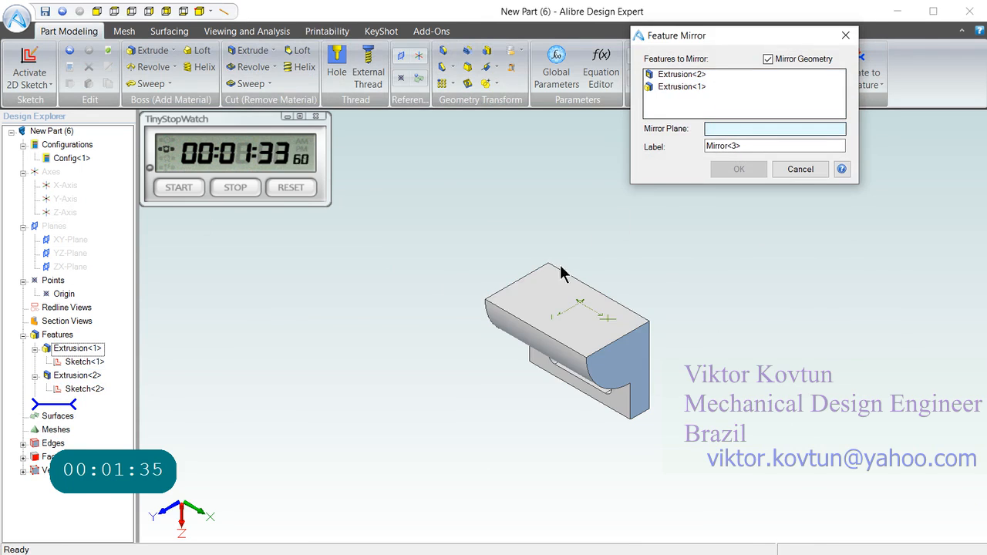
pyautogui.click(543, 284)
pyautogui.click(737, 169)
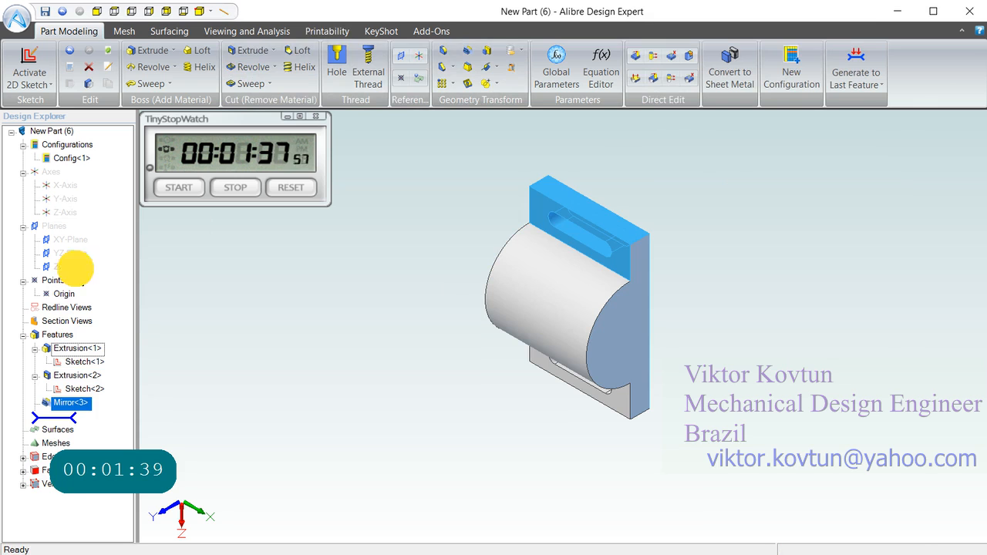
# - Sketch on the ZX-Plane a rectangle centred on the origin, with its corner 30 mm along X and 20 mm along Z from the centre
pyautogui.click(70, 266)
pyautogui.click(30, 68)
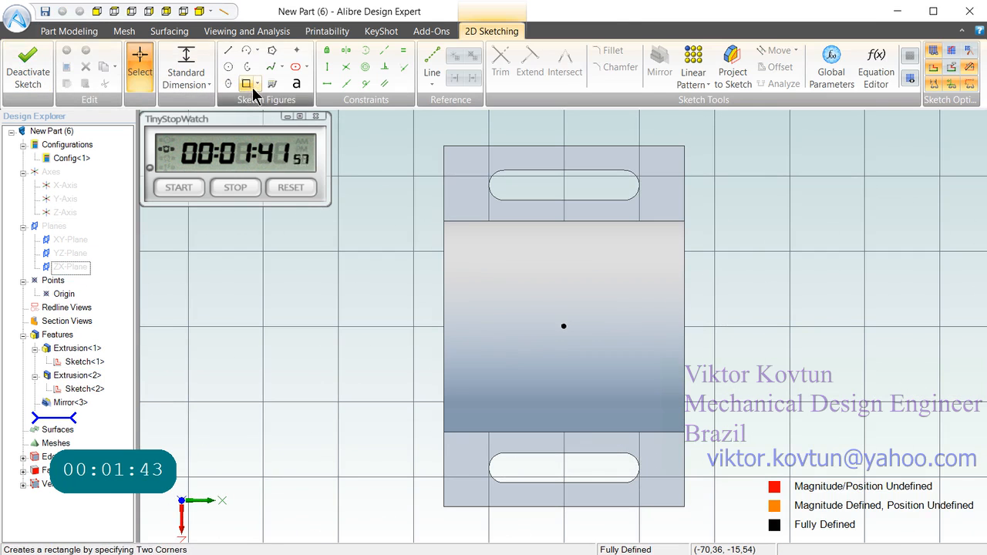
pyautogui.click(257, 83)
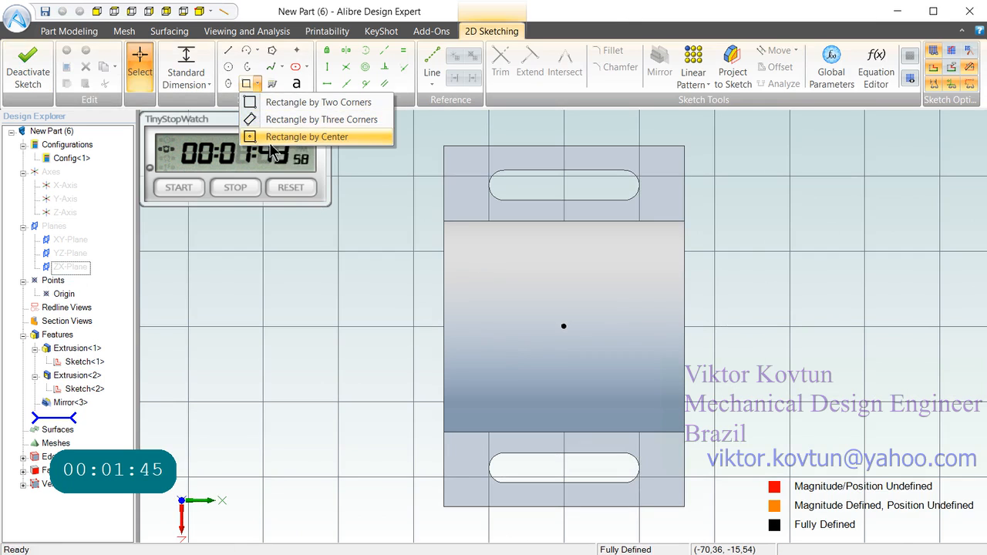
pyautogui.click(307, 136)
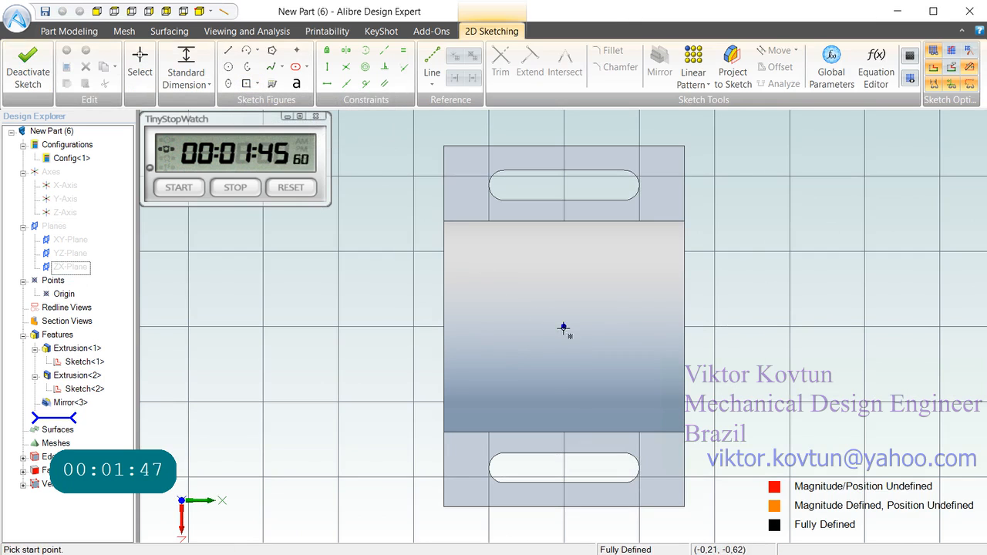
pyautogui.click(563, 327)
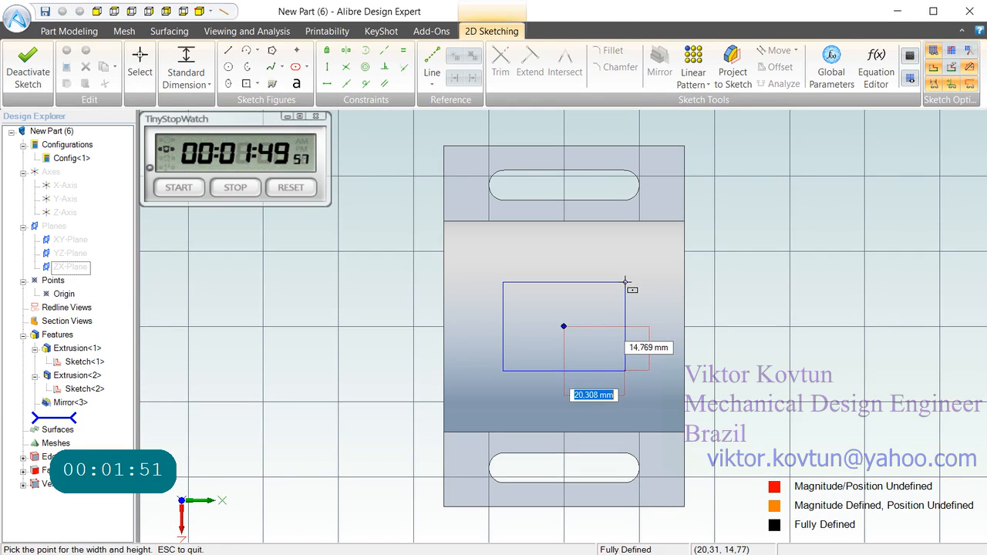
pyautogui.press('Tab')
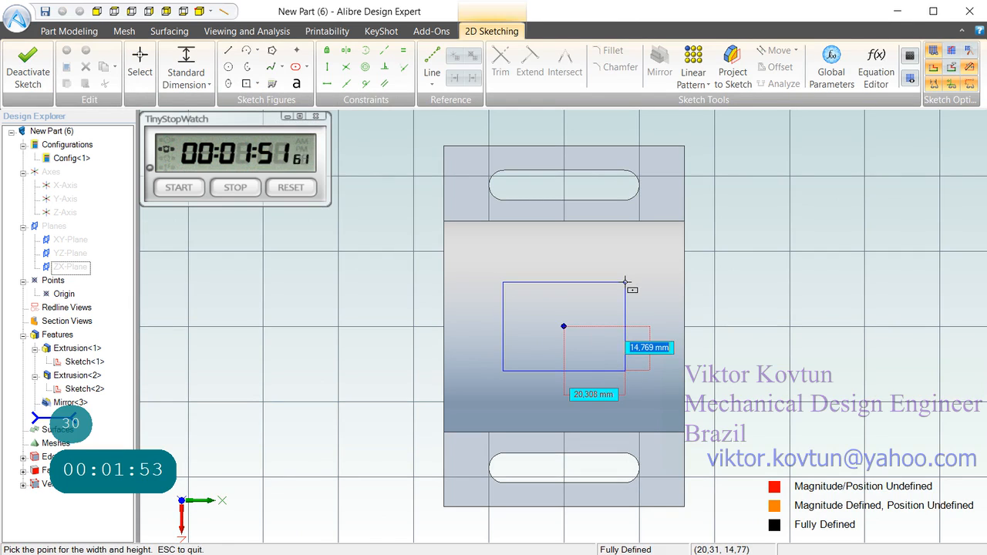
pyautogui.write('20')
pyautogui.press('Tab')
pyautogui.write('3')
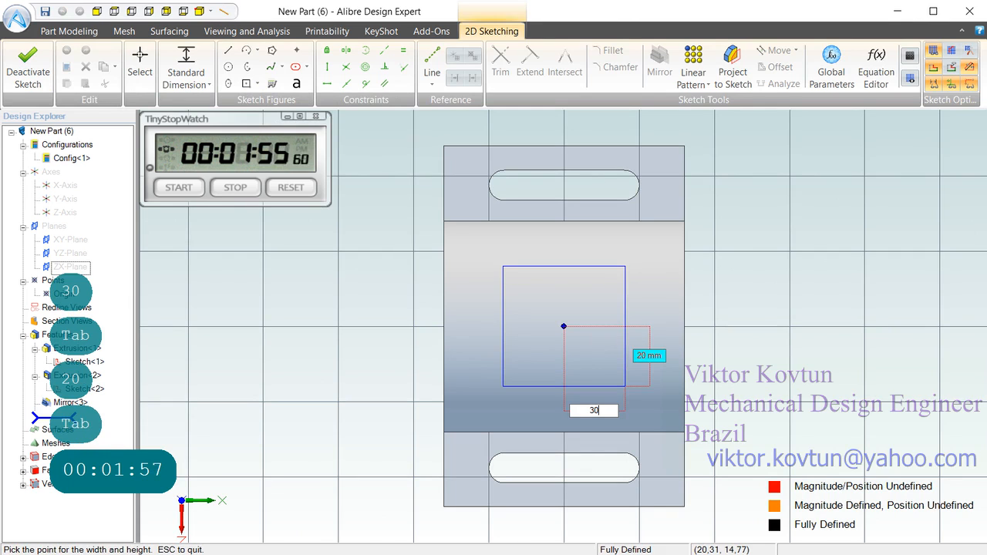
pyautogui.write('0')
pyautogui.press('Return')
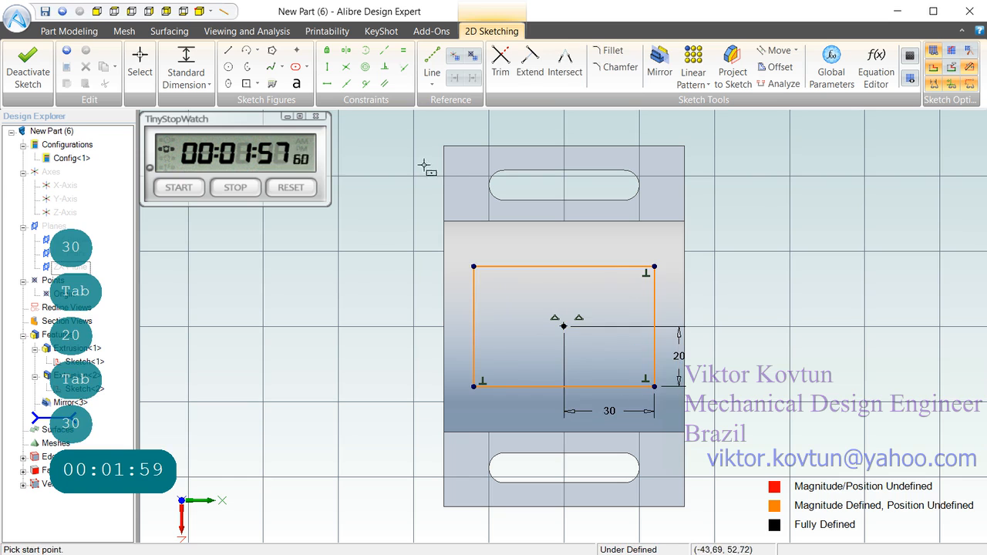
# - Constrain a short side of the rectangle vertical and finish the sketch
pyautogui.click(326, 66)
pyautogui.click(470, 303)
pyautogui.click(470, 303)
pyautogui.click(23, 62)
# - Extrude the rectangle as a boss to a depth of 50 mm, out through the curved side of the body
pyautogui.click(148, 50)
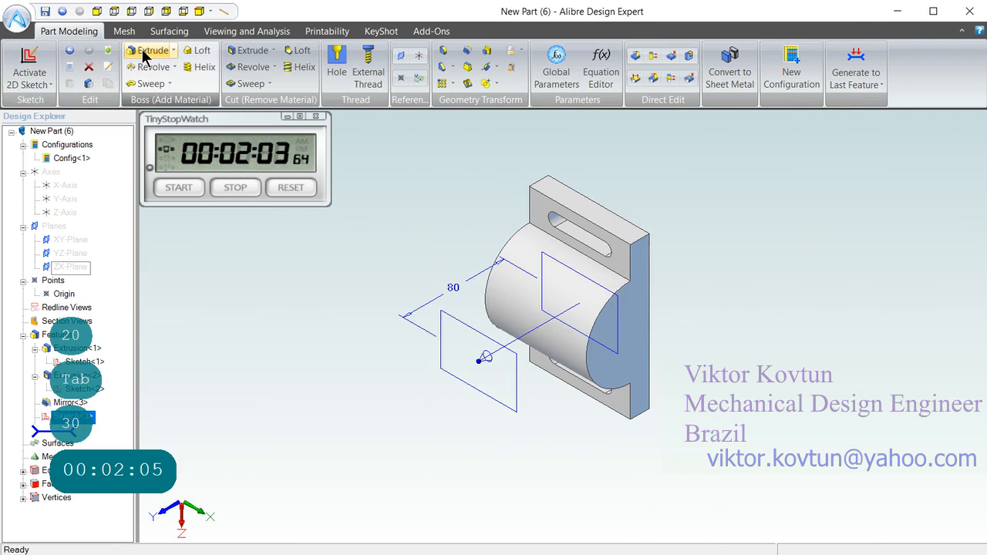
pyautogui.press('Return')
pyautogui.write('50')
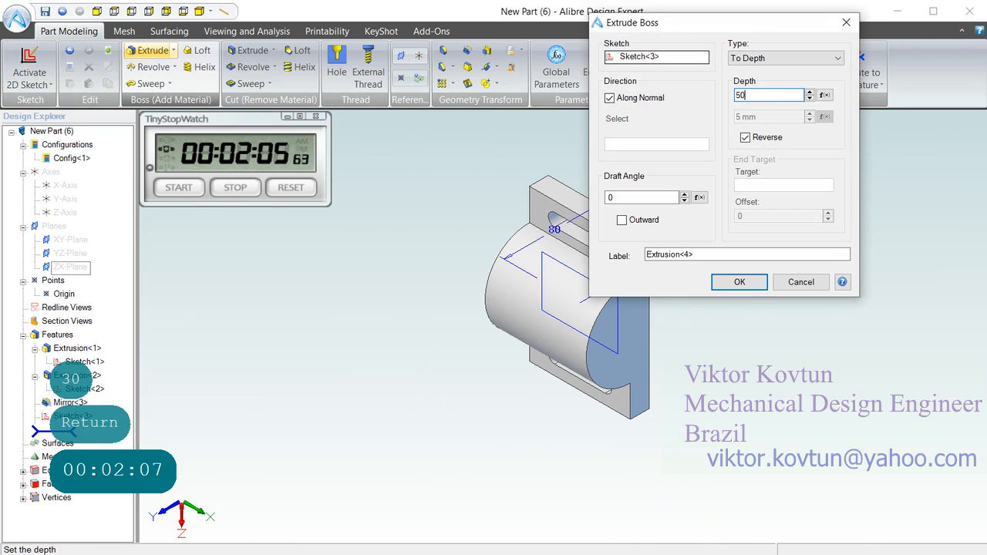
pyautogui.press('Return')
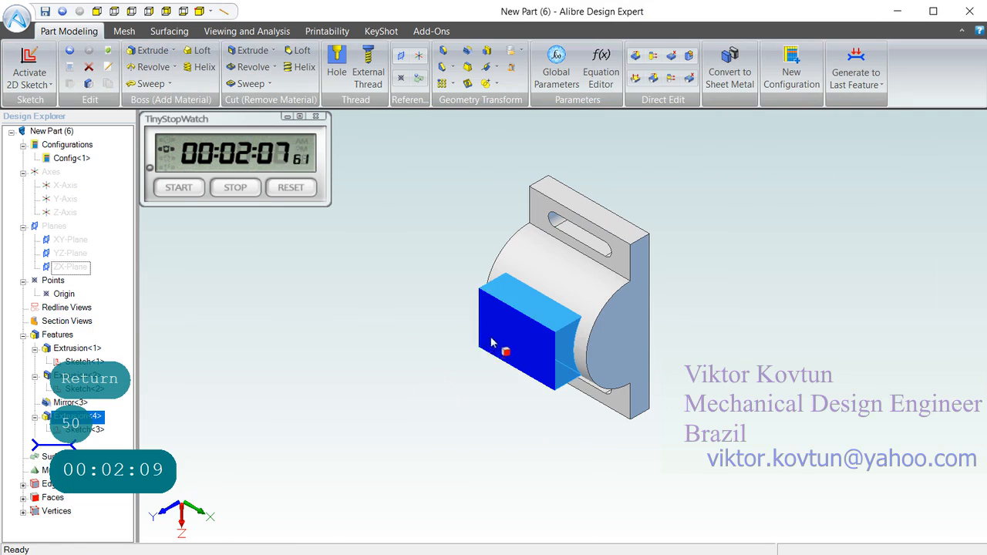
# - Sketch a 20 mm diameter circle centred on the origin on the rectangular block's outer face
pyautogui.click(29, 68)
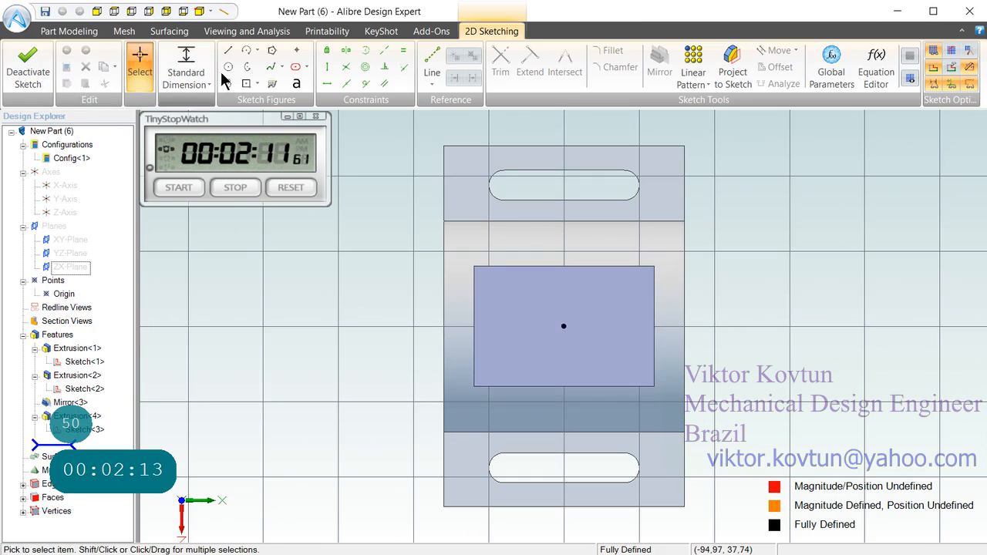
pyautogui.click(228, 67)
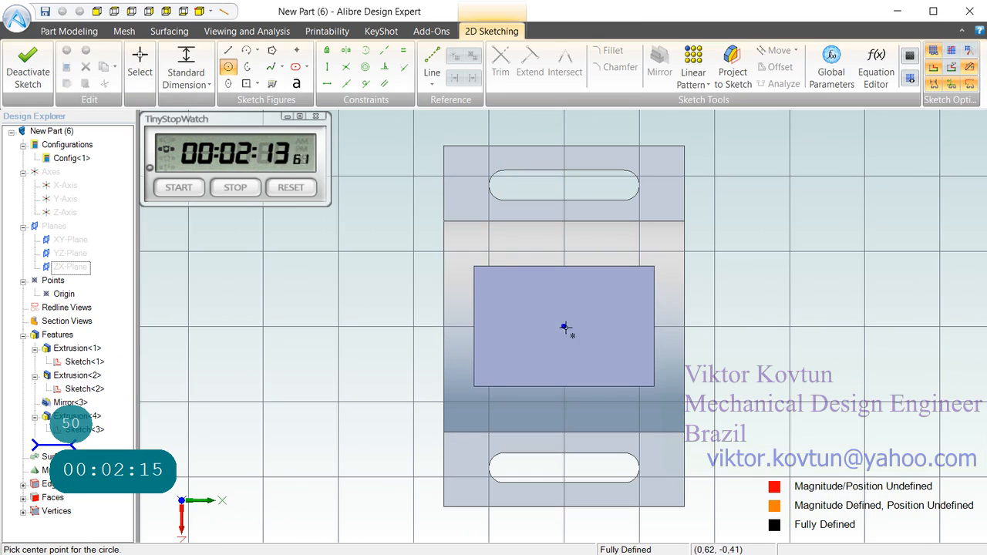
pyautogui.click(563, 327)
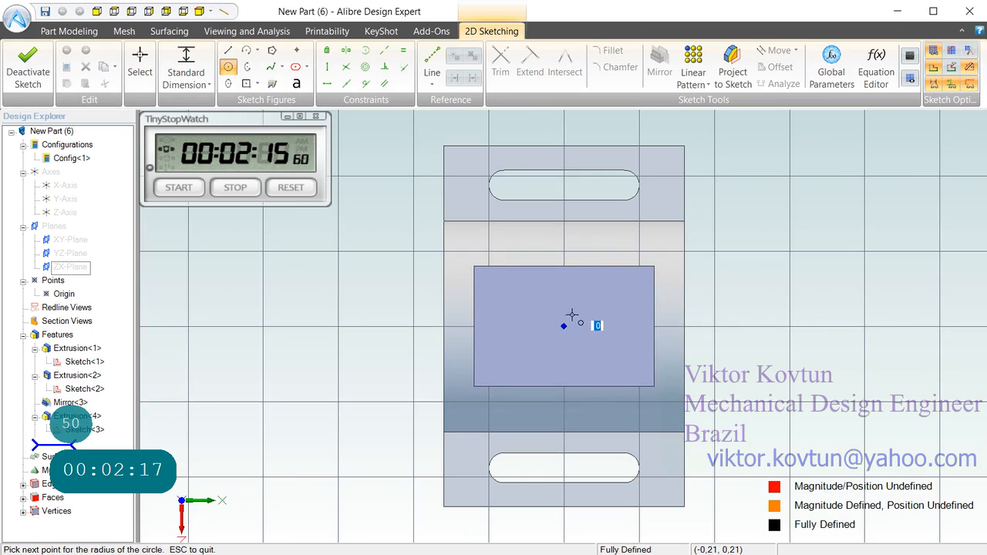
pyautogui.write('20')
pyautogui.press('Return')
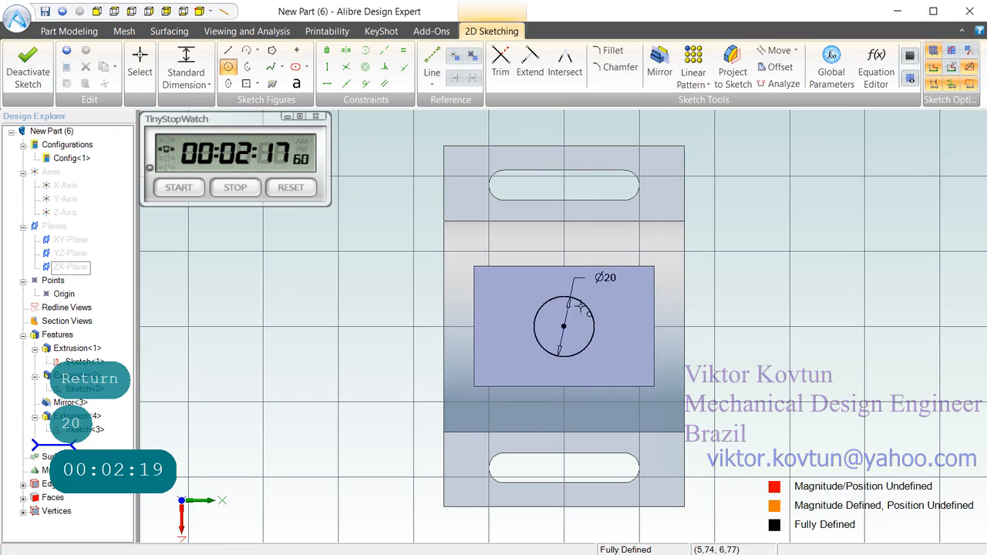
# - Finish the sketch and extrude-cut the circle into the block with the To Next type
pyautogui.click(28, 65)
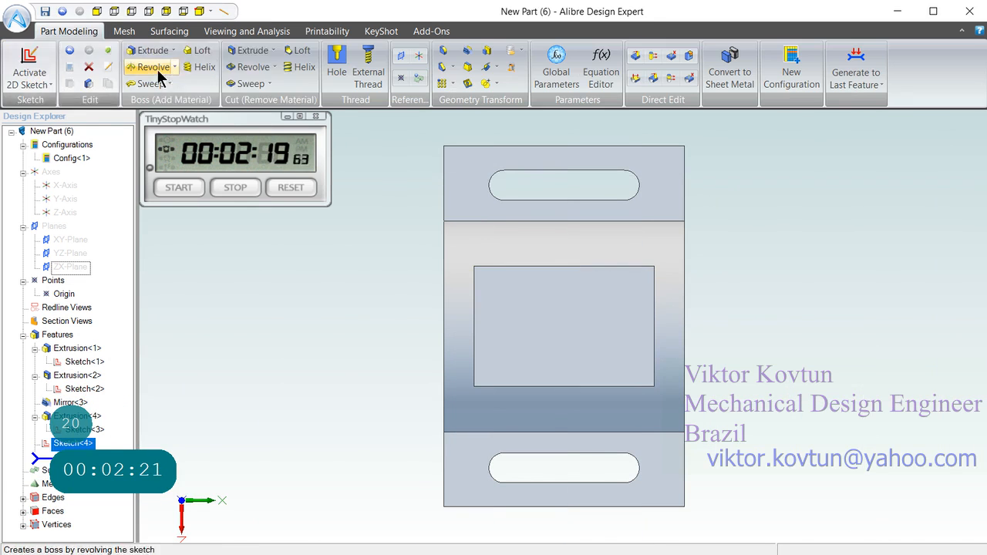
pyautogui.click(261, 57)
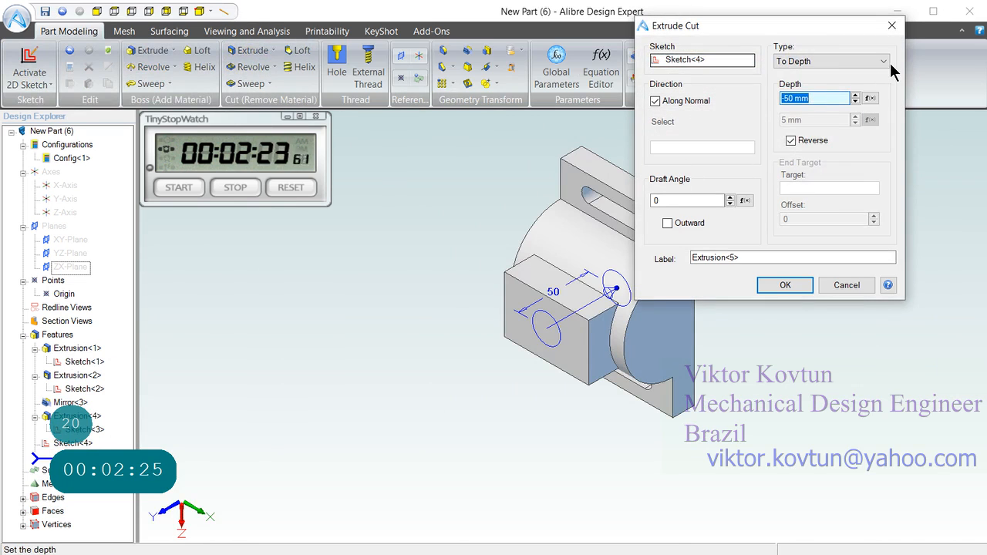
pyautogui.click(886, 62)
pyautogui.click(837, 114)
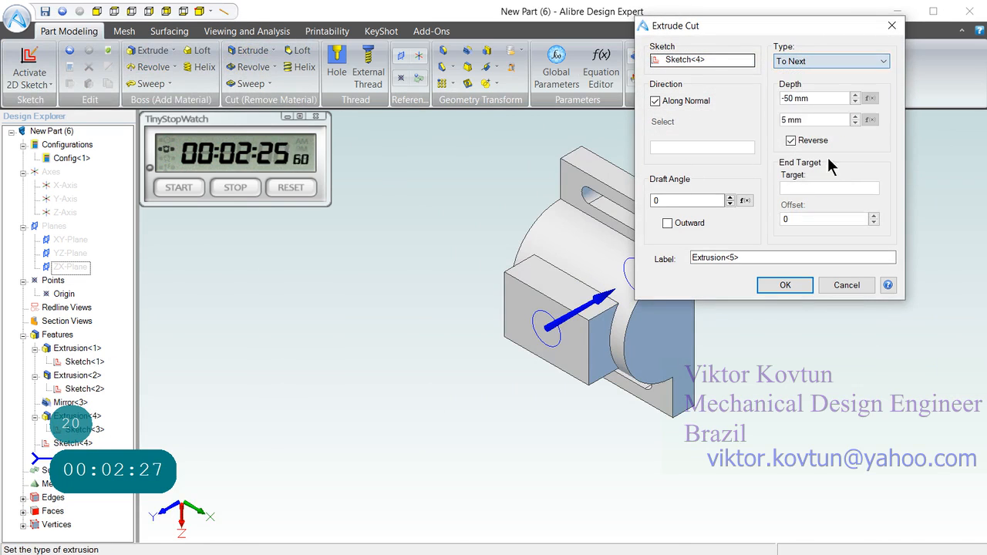
pyautogui.click(785, 286)
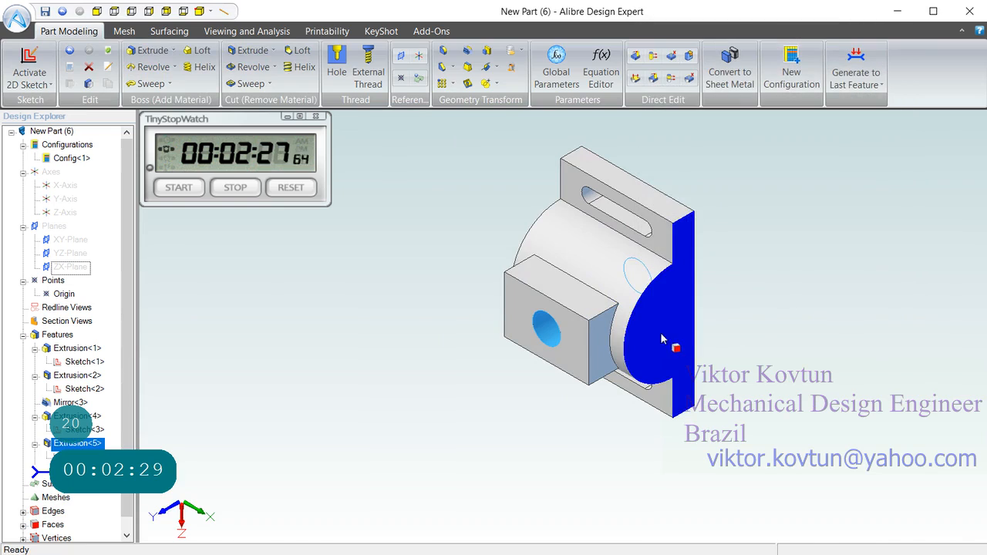
# - Sketch on the body's end face a semicircular arc of about 12 mm radius centred on the origin
pyautogui.click(29, 71)
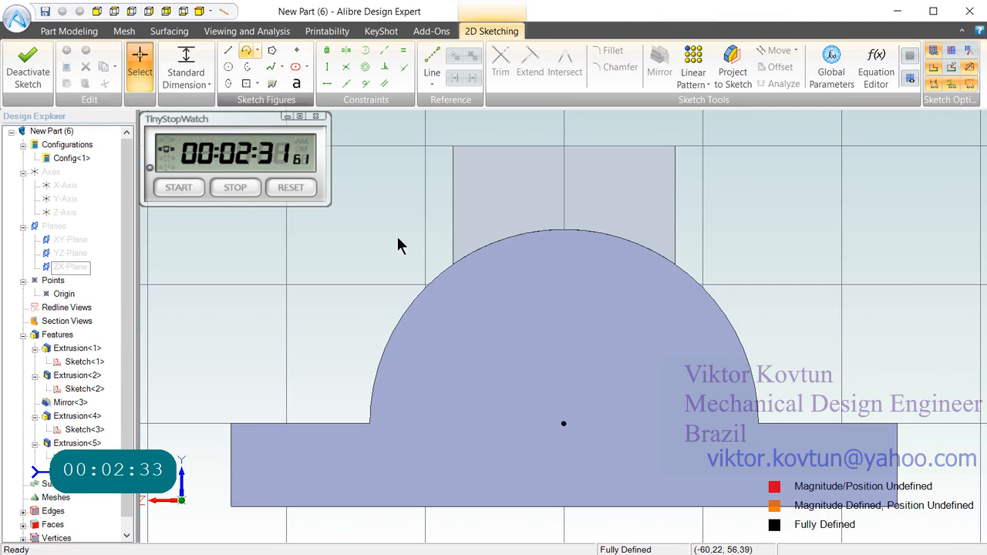
pyautogui.click(246, 50)
pyautogui.click(563, 424)
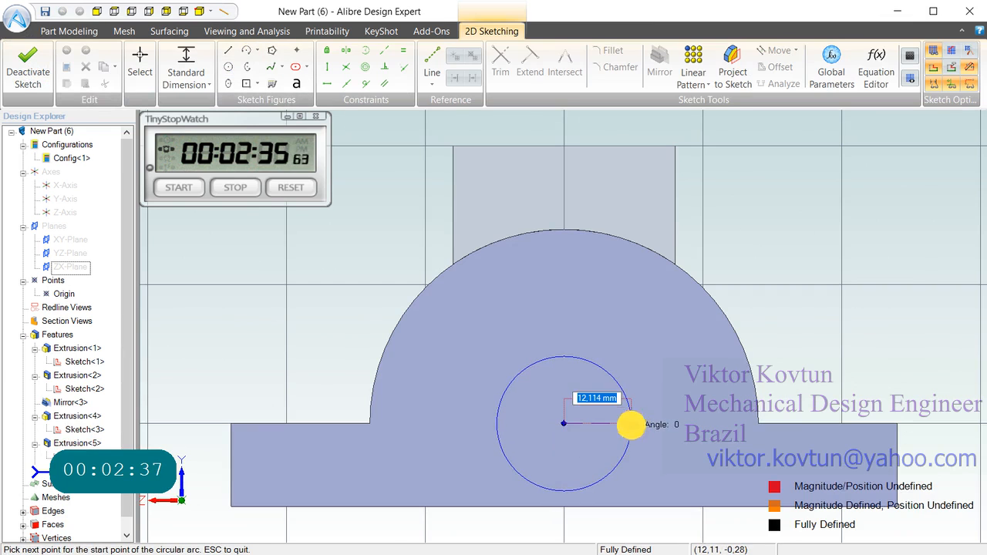
pyautogui.click(631, 423)
pyautogui.click(494, 422)
# - Close the arc with two vertical lines about 18 mm long joined by a horizontal line just below the base
pyautogui.click(227, 52)
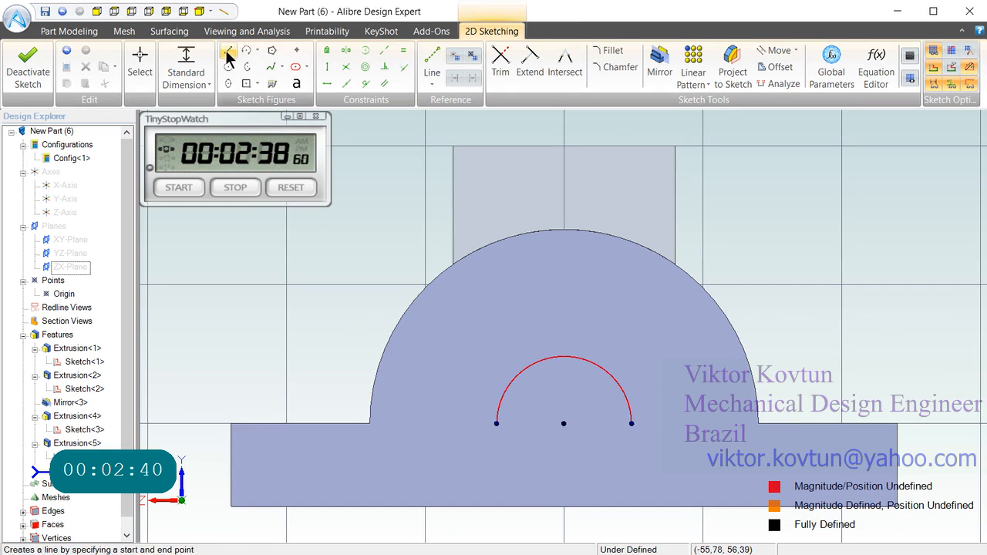
pyautogui.click(496, 423)
pyautogui.click(496, 522)
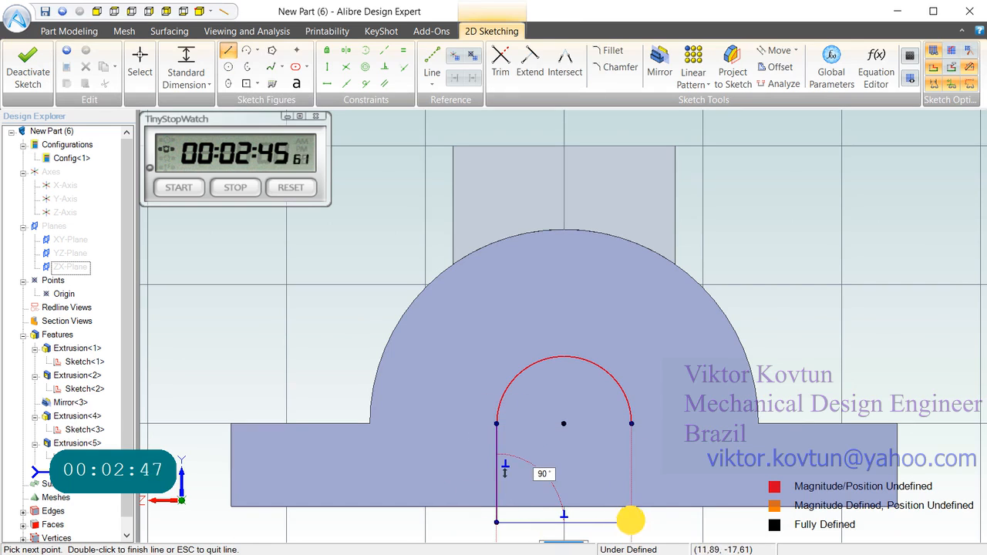
pyautogui.click(630, 522)
pyautogui.click(632, 423)
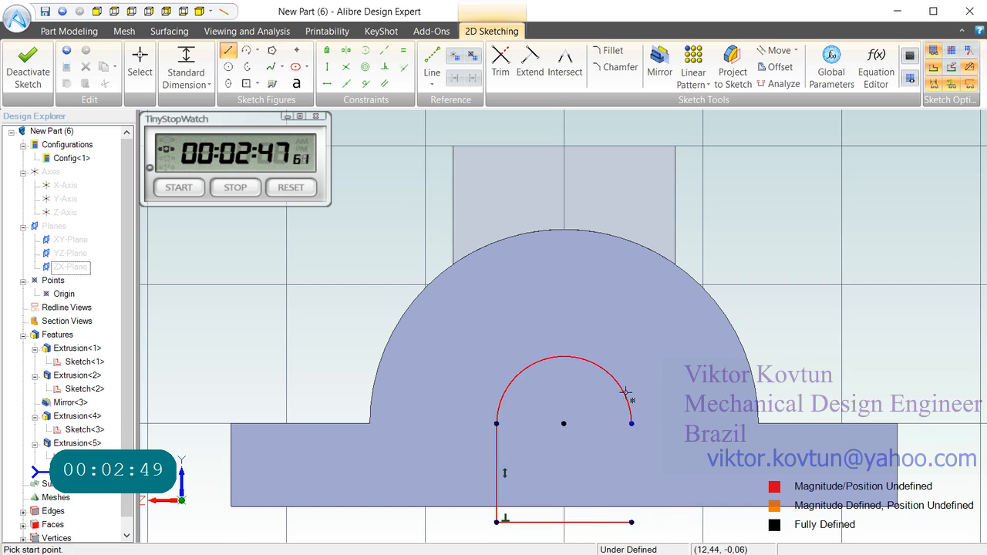
# - Make the profile's horizontal line collinear with the base's lower edge and dimension the arc's radius as 20 mm
pyautogui.click(384, 52)
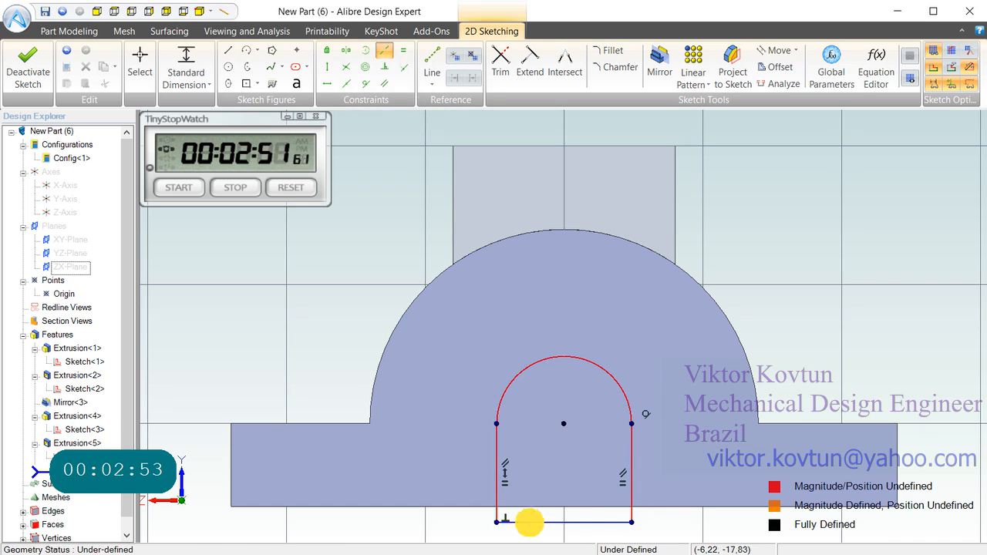
pyautogui.click(529, 522)
pyautogui.click(527, 507)
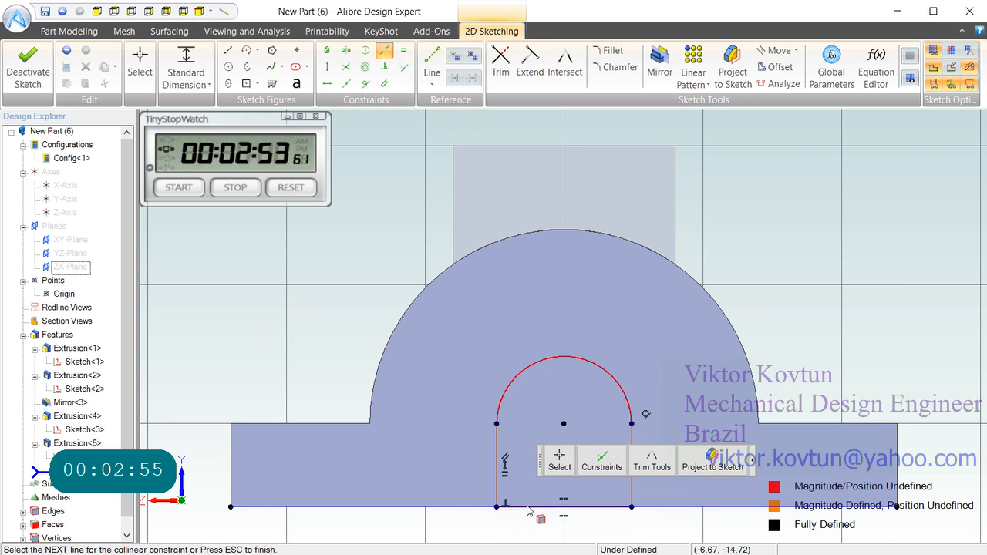
pyautogui.click(184, 55)
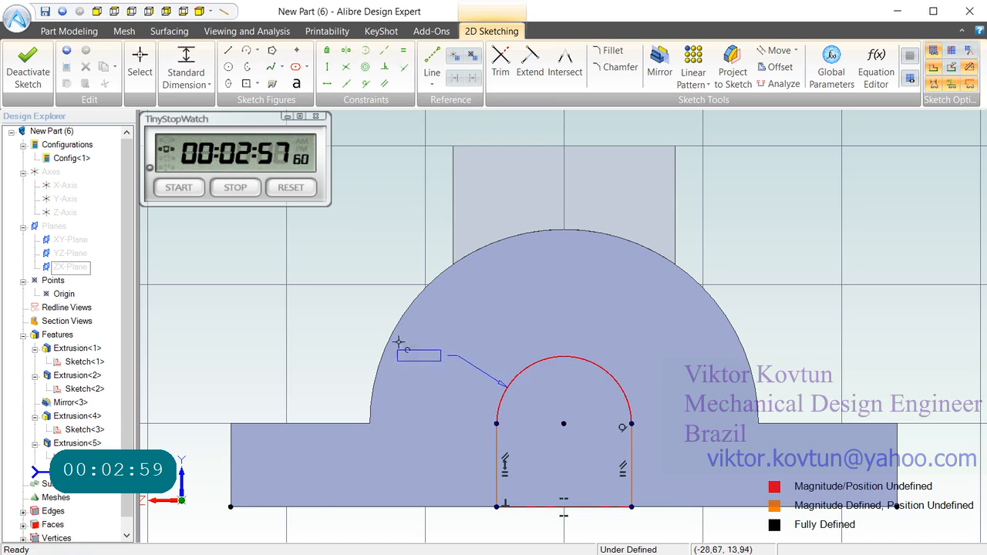
pyautogui.click(326, 297)
pyautogui.write('20')
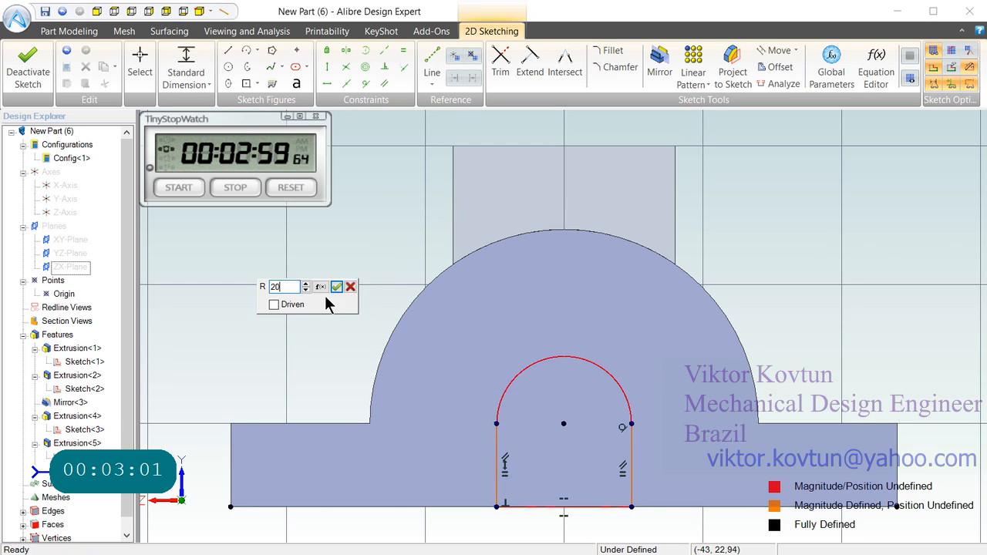
pyautogui.press('Return')
# - Finish the sketch and extrude-cut the arched profile through the body with the To Next type in the reversed direction
pyautogui.click(28, 65)
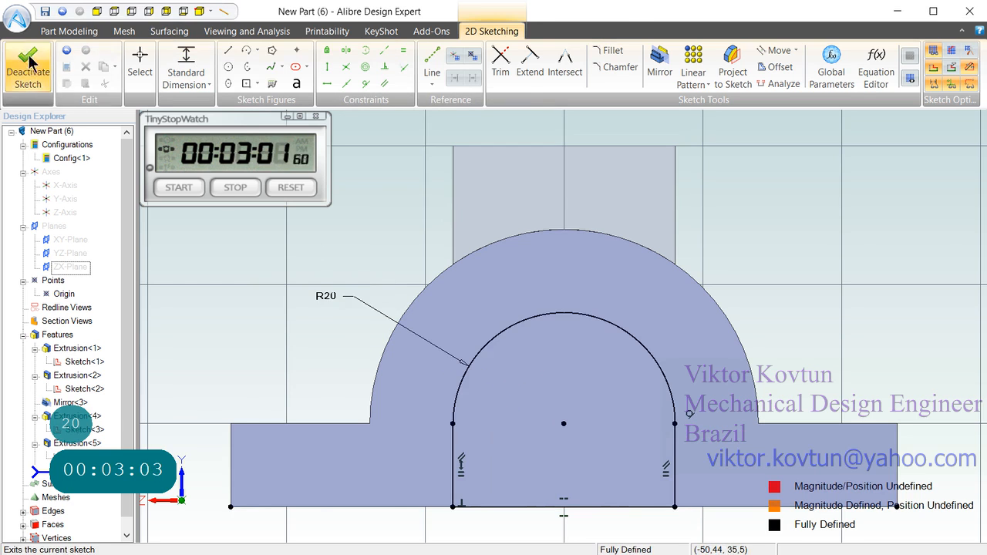
pyautogui.click(247, 53)
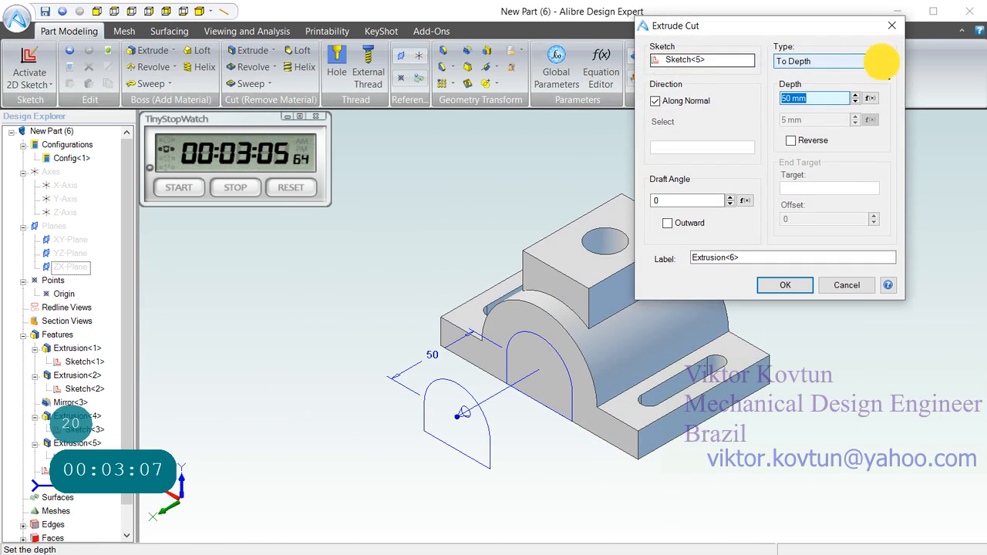
pyautogui.click(884, 61)
pyautogui.click(809, 111)
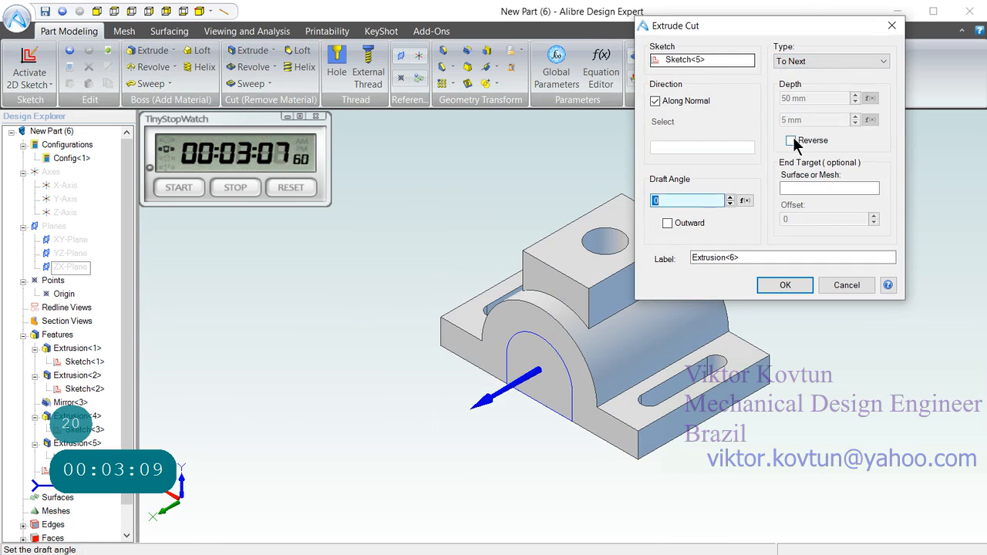
pyautogui.click(792, 140)
pyautogui.click(785, 286)
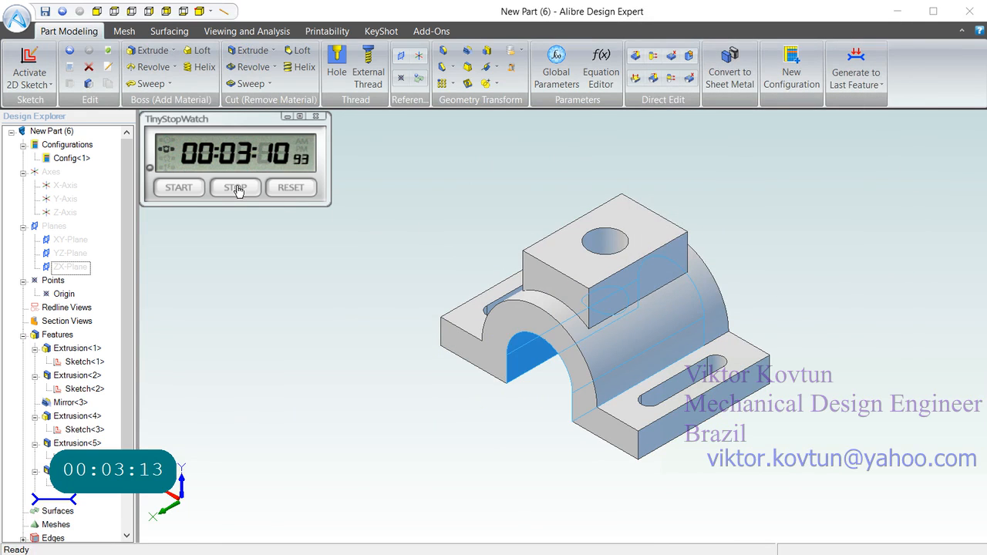
pyautogui.moveTo(297, 308); pyautogui.dragTo(472, 503, button='middle')
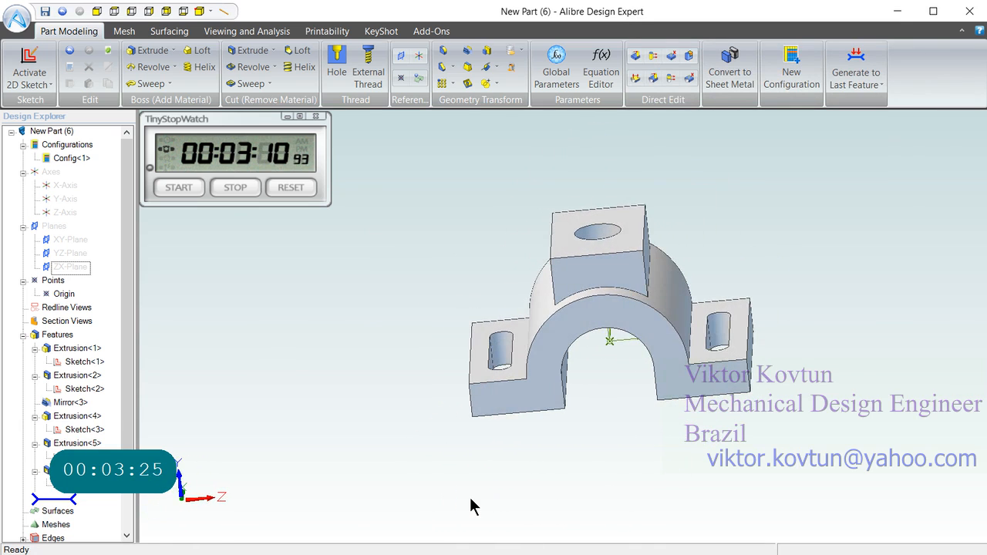